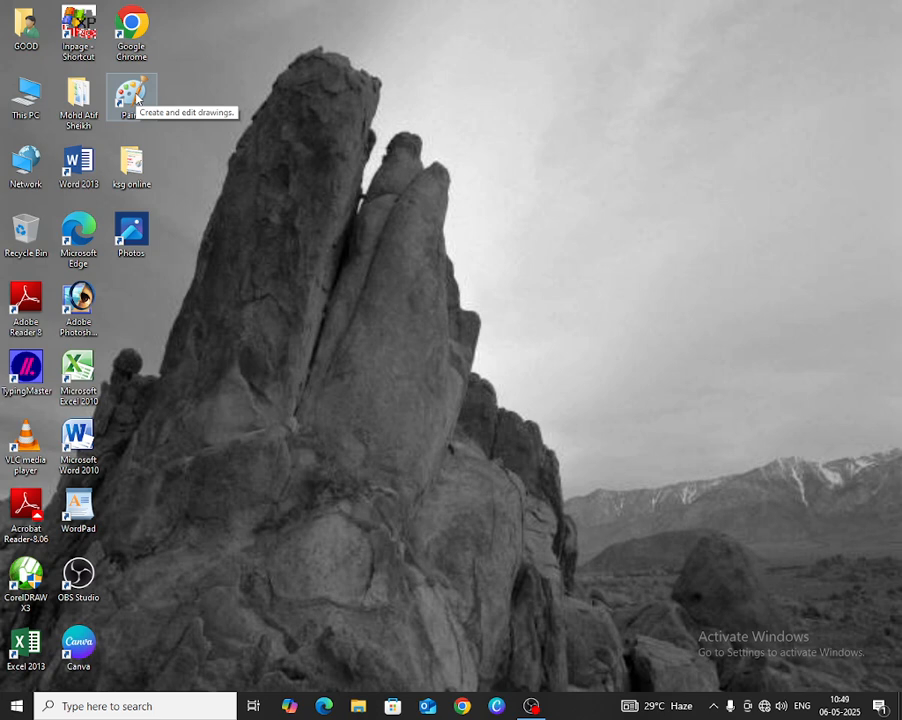
# Open Paint from the desktop
pyautogui.doubleClick(131, 95)
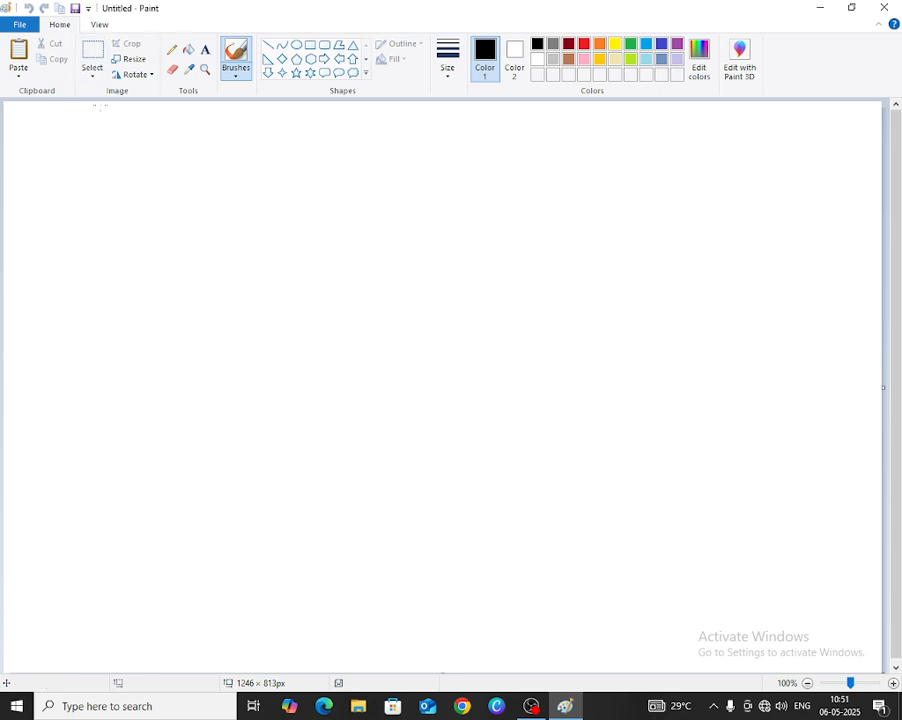
pyautogui.click(153, 77)
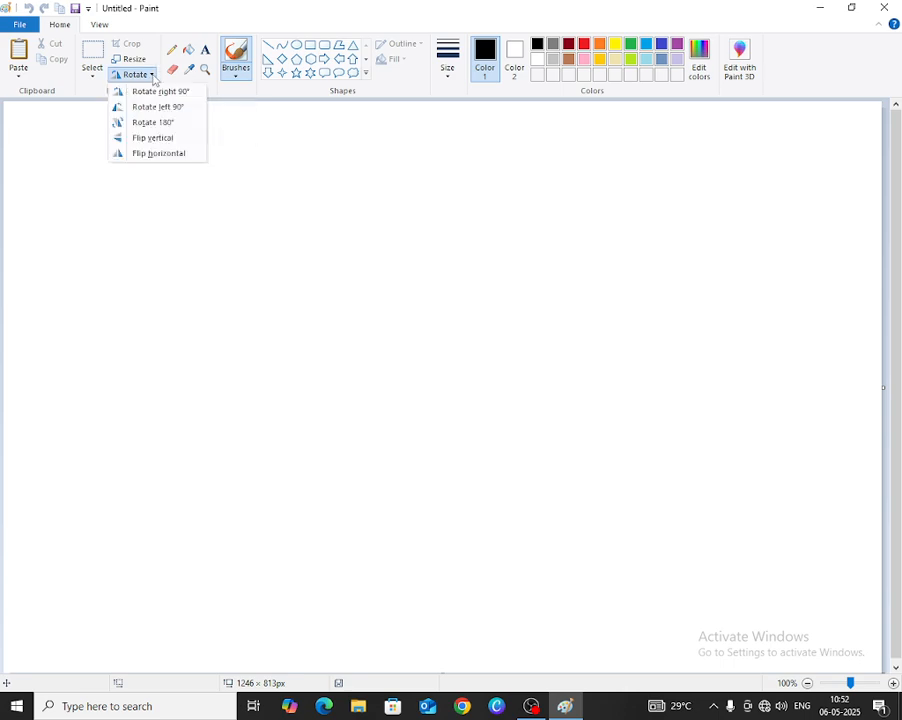
pyautogui.click(150, 224)
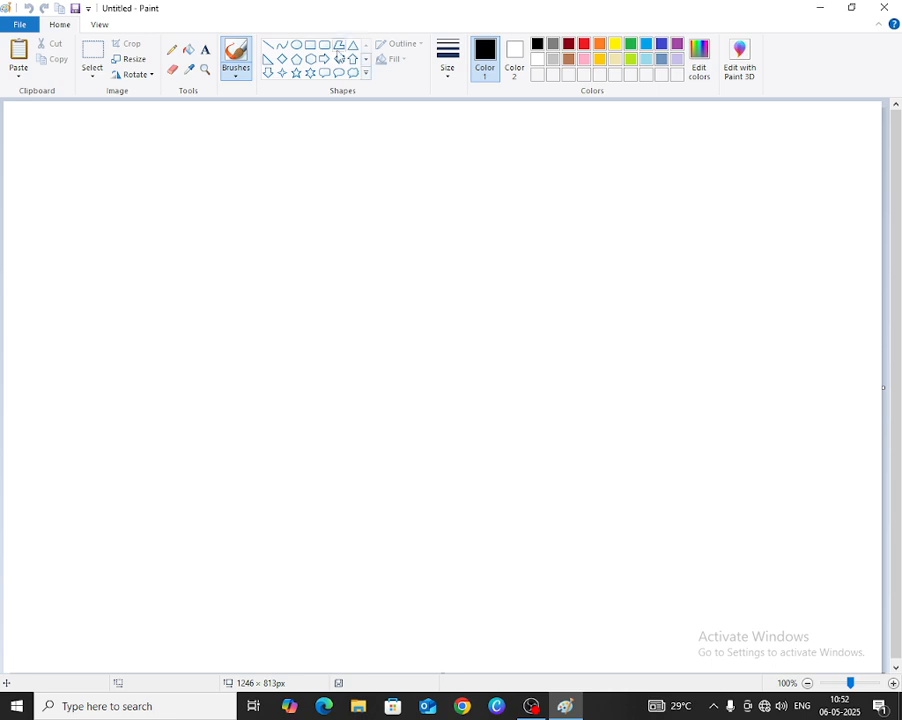
# Draw a six-point star about 99 × 91 px with a dark red outline near the canvas's upper-right corner
pyautogui.click(310, 72)
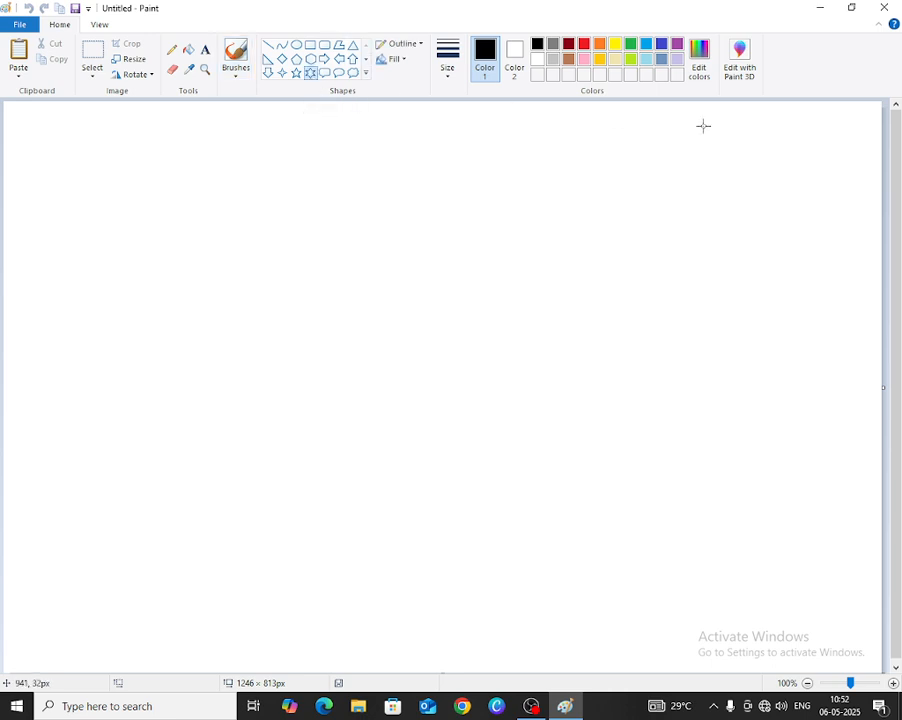
pyautogui.moveTo(759, 113)
pyautogui.mouseDown()
pyautogui.moveTo(795, 173)
pyautogui.moveTo(828, 177)
pyautogui.moveTo(793, 171)
pyautogui.mouseUp()
pyautogui.click(568, 44)
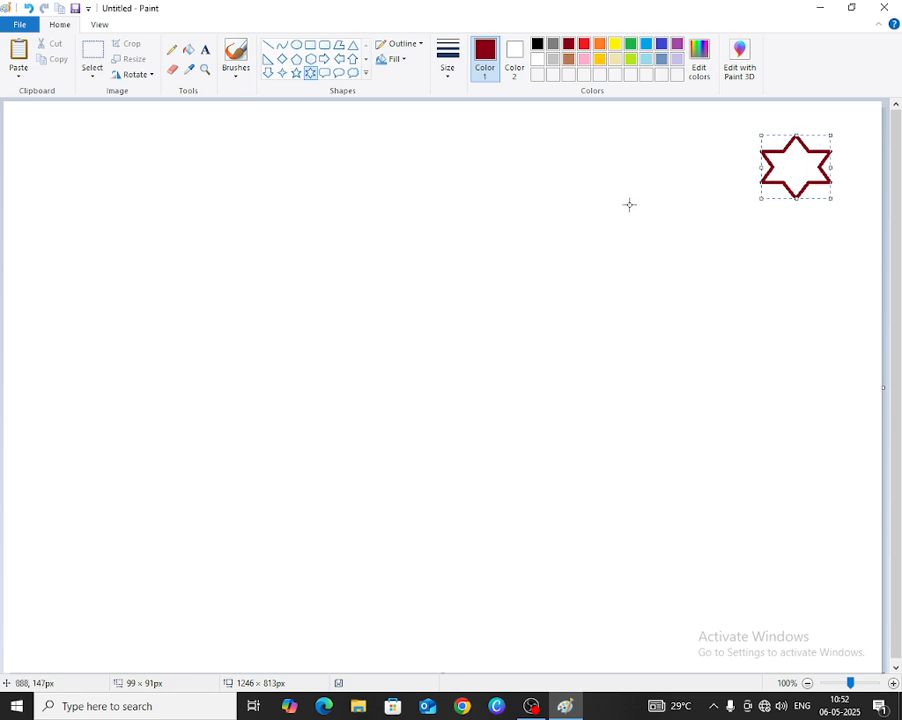
pyautogui.click(580, 198)
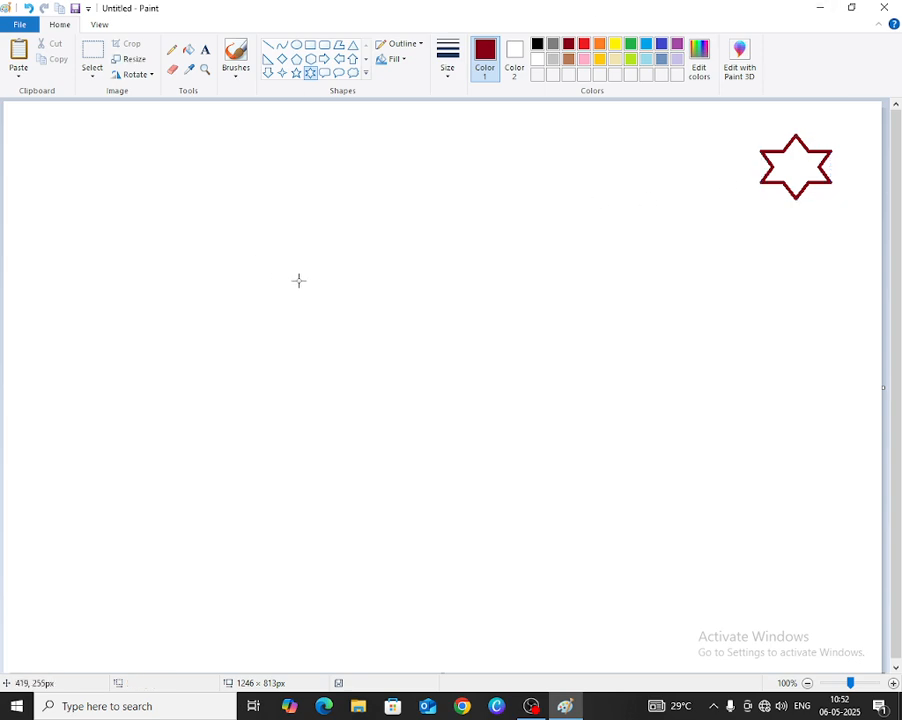
# Fill the inside of the six-point star with green
pyautogui.click(188, 54)
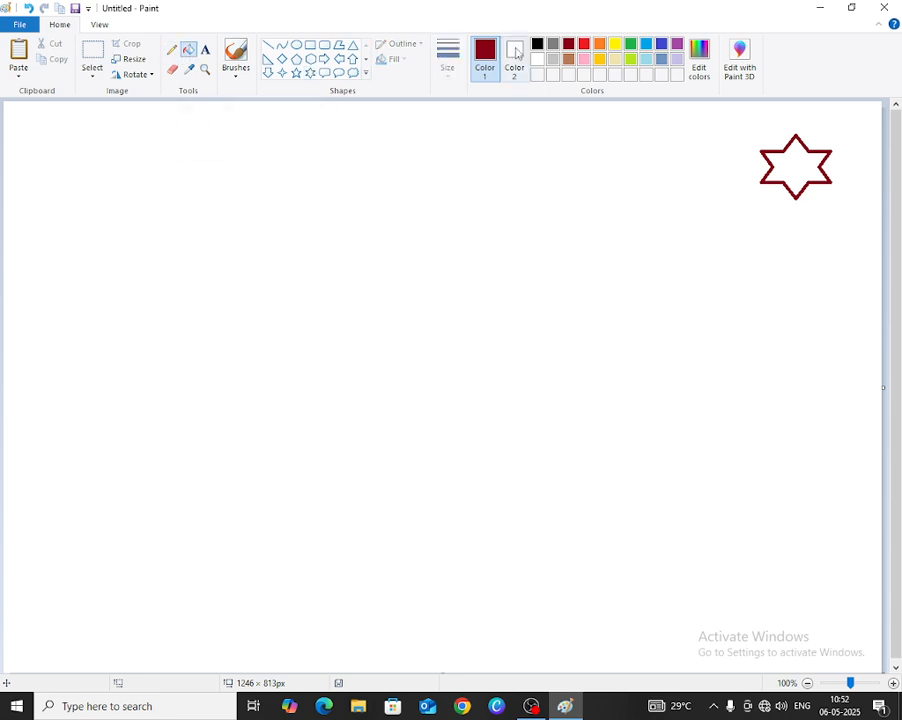
pyautogui.click(630, 44)
pyautogui.click(799, 167)
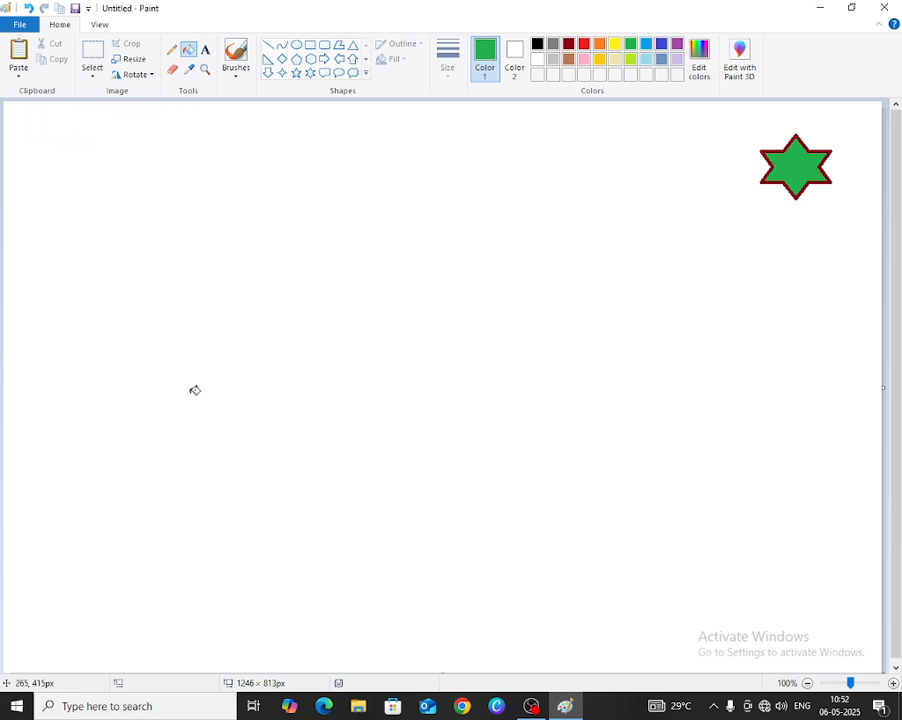
# Select the star with a rectangular selection about 128 × 138 px and move it closer to the canvas's upper-right corner
pyautogui.click(92, 77)
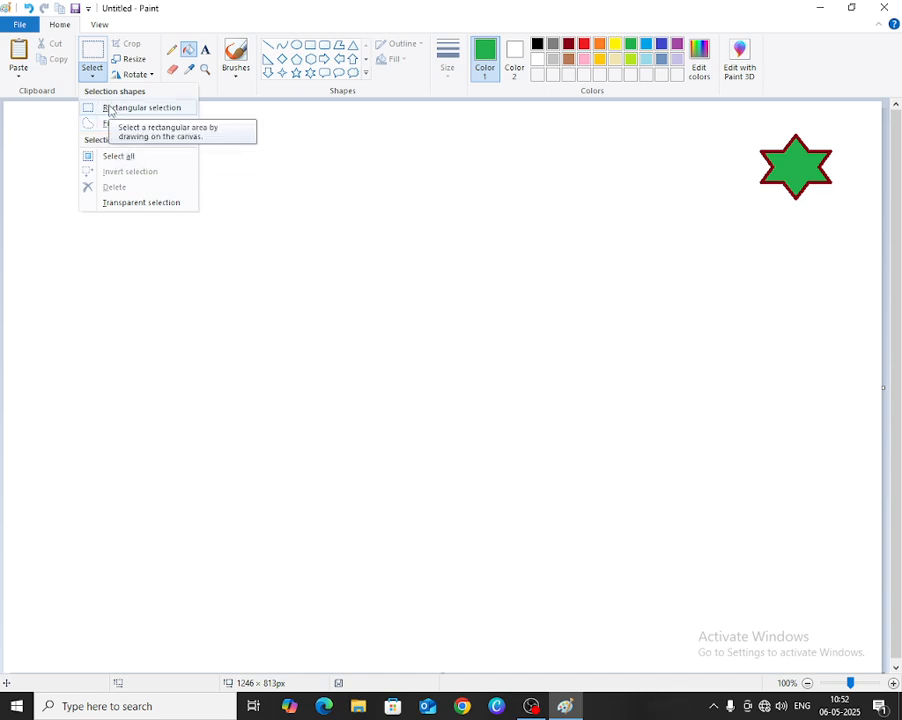
pyautogui.click(110, 110)
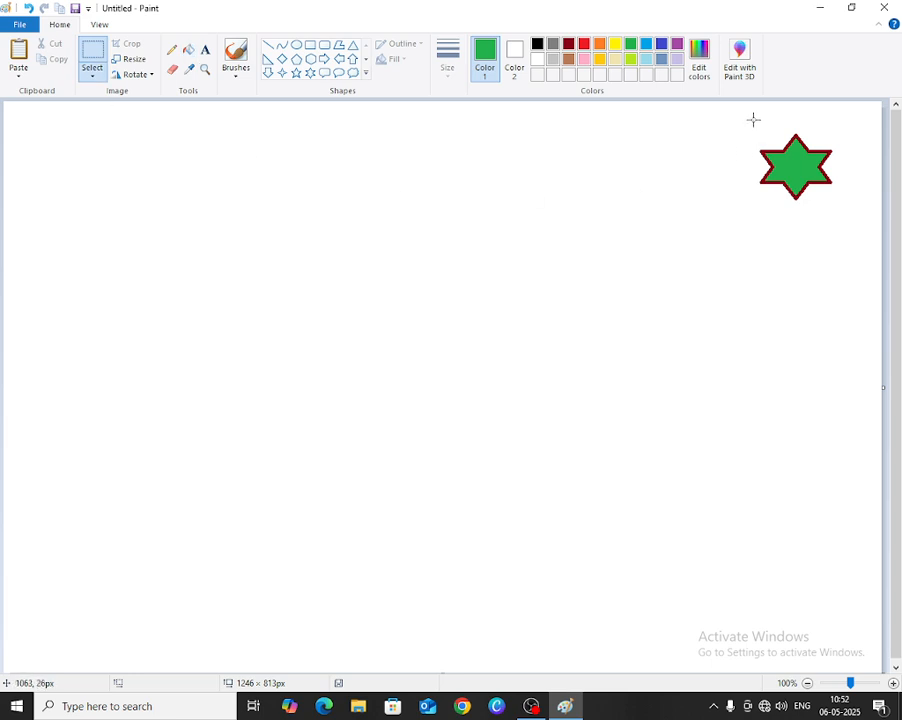
pyautogui.moveTo(753, 119); pyautogui.dragTo(841, 215)
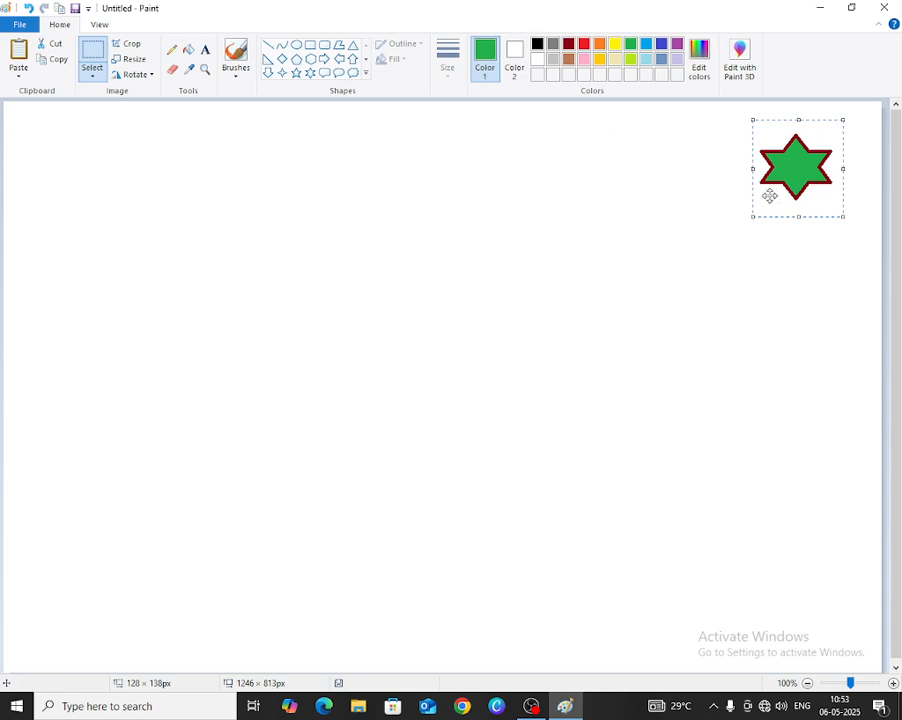
pyautogui.moveTo(772, 174); pyautogui.dragTo(800, 157)
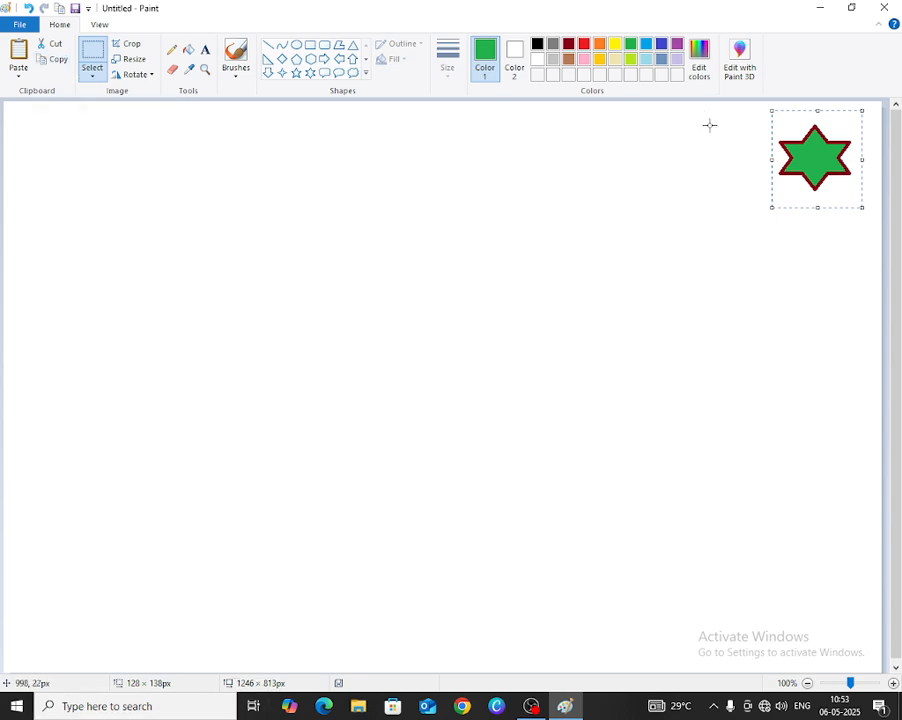
# Copy the selected star, paste a duplicate, and move it below the original
pyautogui.rightClick(815, 153)
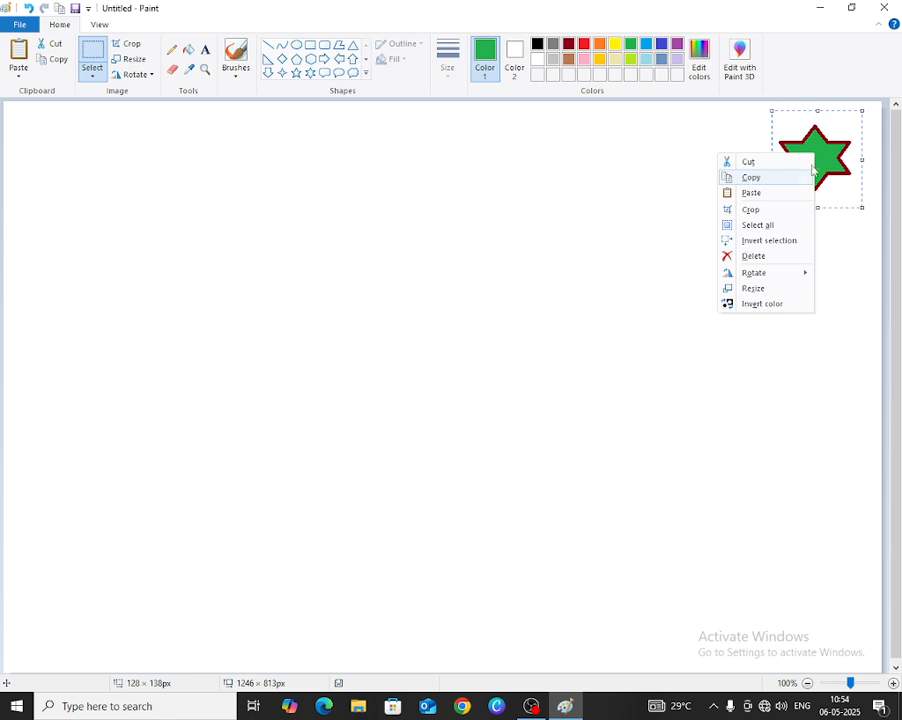
pyautogui.click(828, 157)
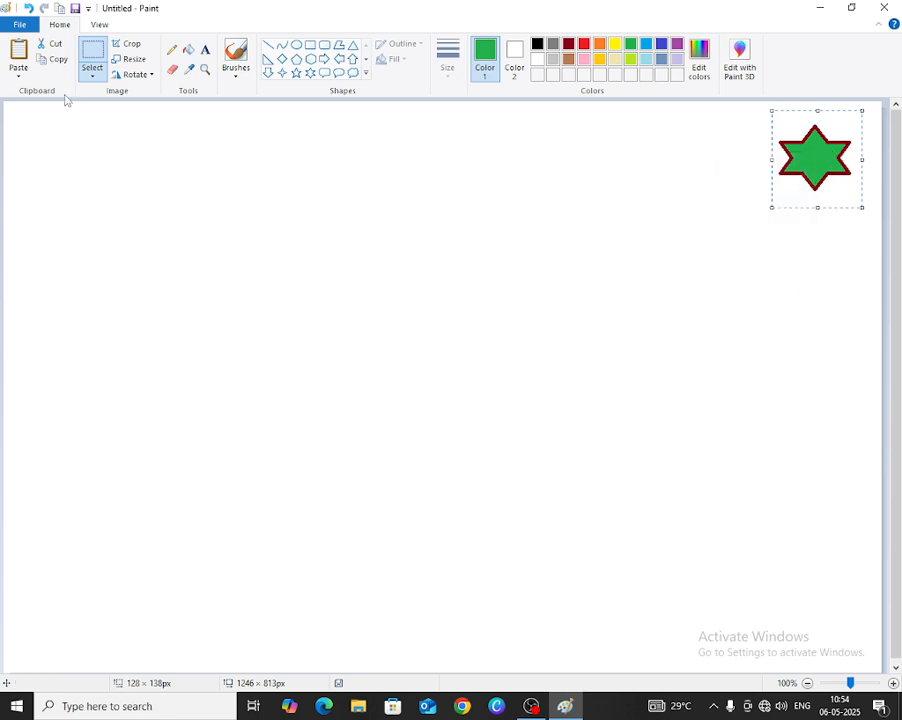
pyautogui.click(58, 62)
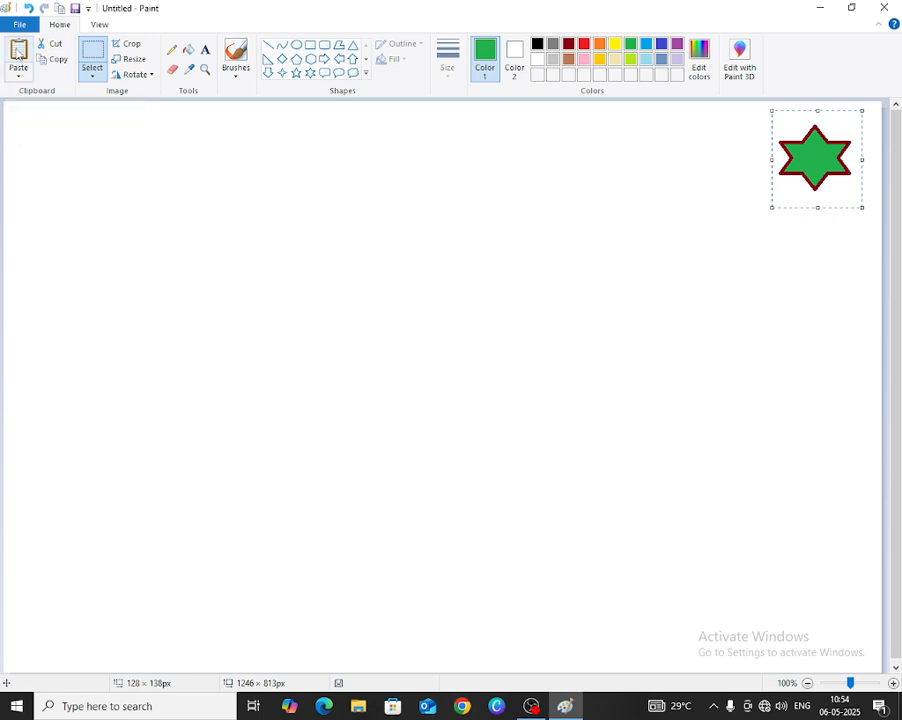
pyautogui.click(19, 52)
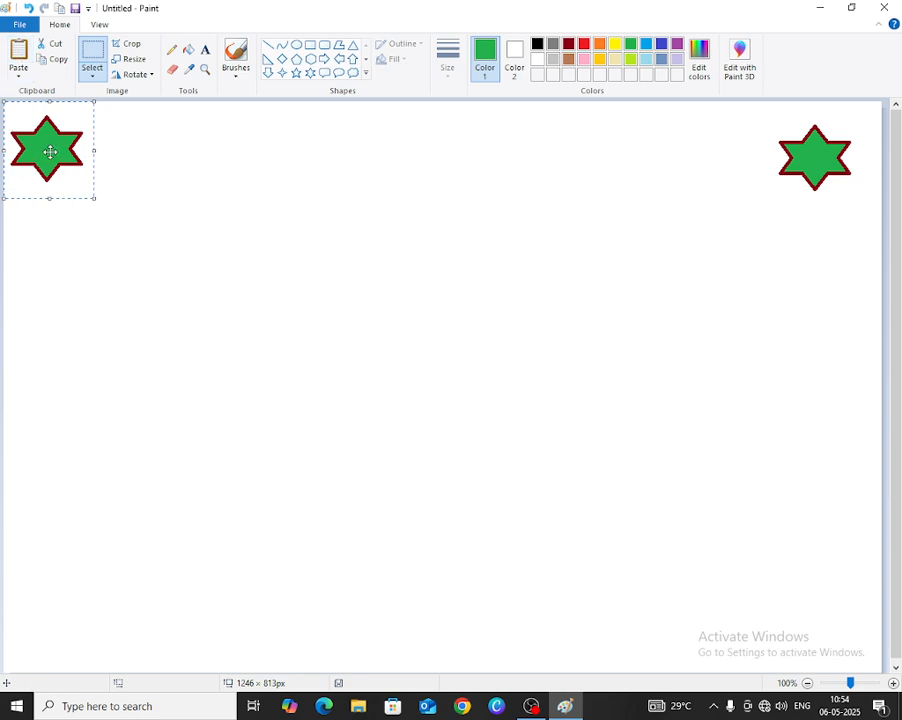
pyautogui.moveTo(46, 162); pyautogui.dragTo(796, 208)
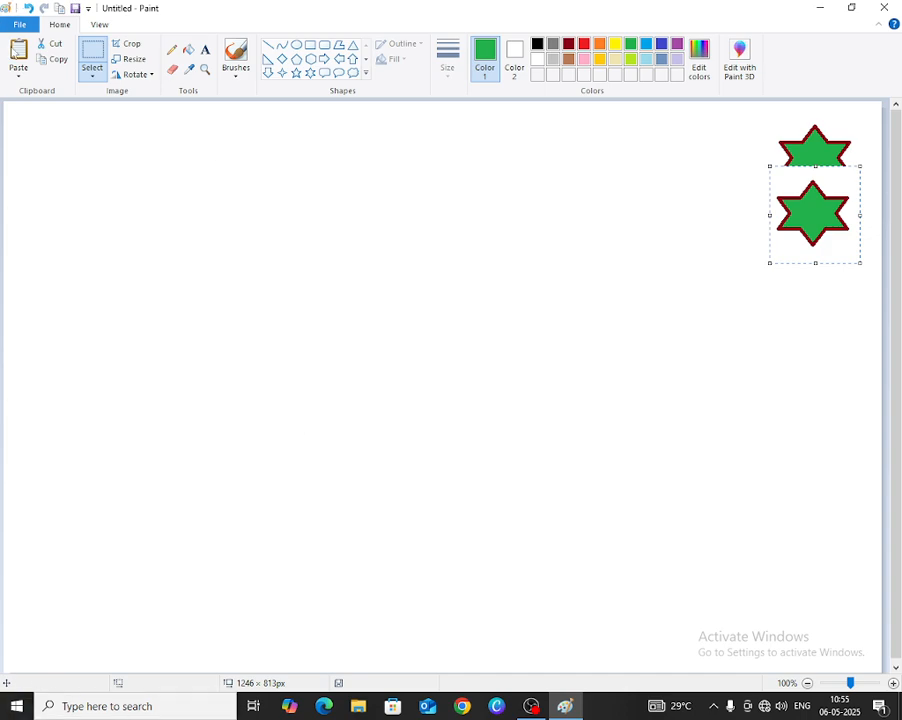
# Turn on transparent selection and align the pasted star directly beneath the first one without overlap
pyautogui.click(90, 78)
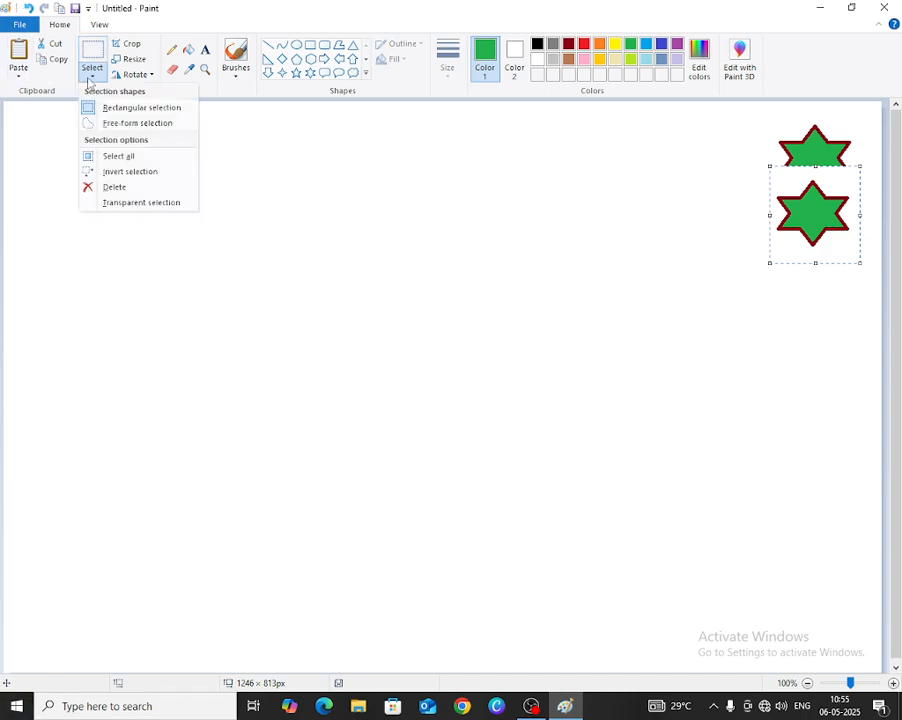
pyautogui.click(160, 205)
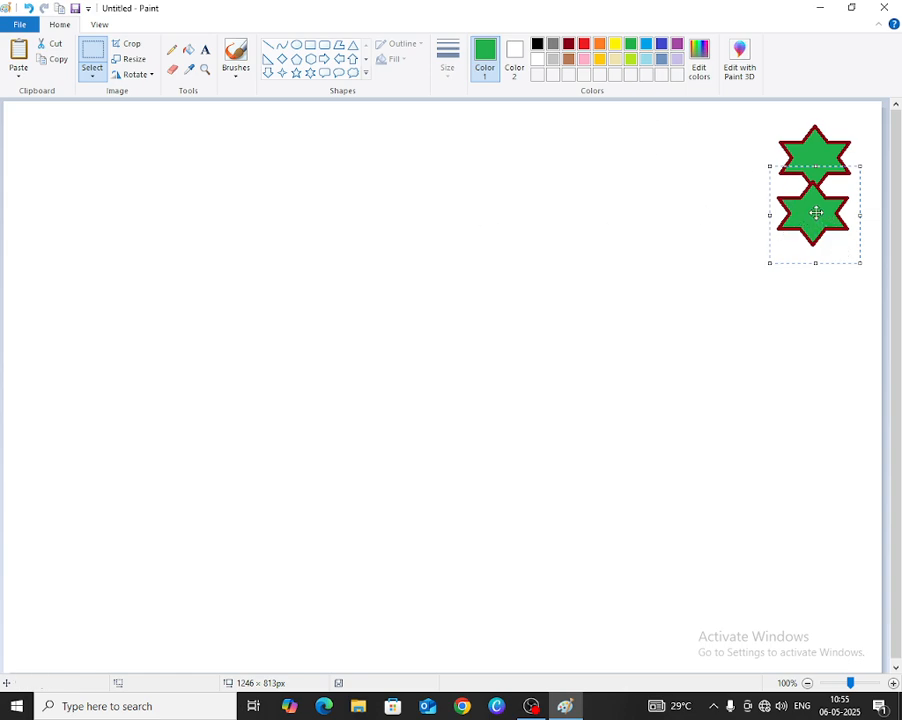
pyautogui.moveTo(816, 213); pyautogui.dragTo(818, 227)
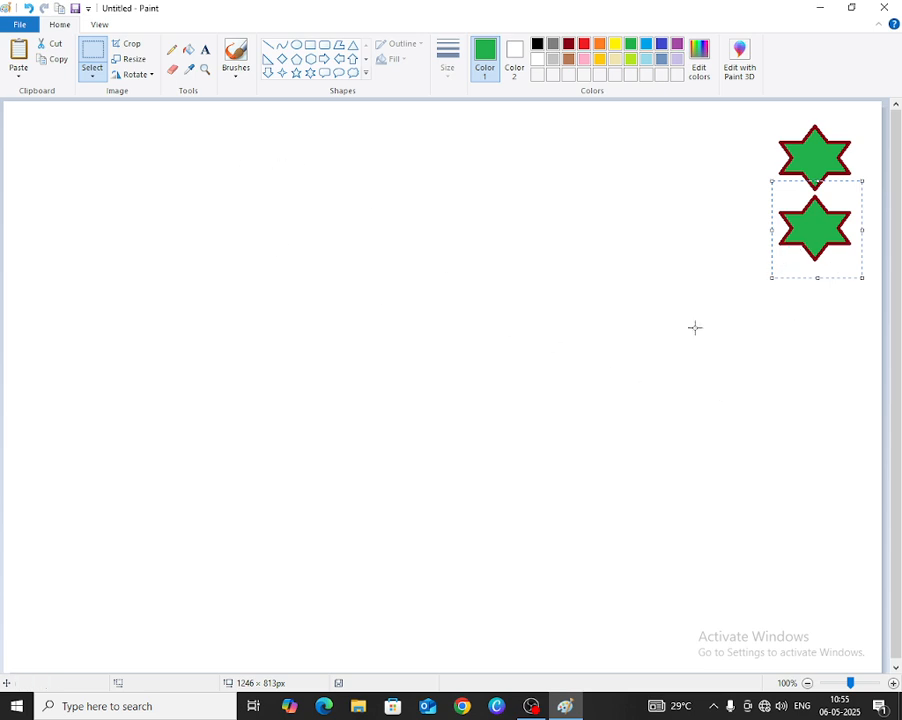
# Paste five more copies of the star and stack them evenly downward to complete a vertical column of seven stars
pyautogui.click(21, 60)
pyautogui.moveTo(45, 167); pyautogui.dragTo(808, 316)
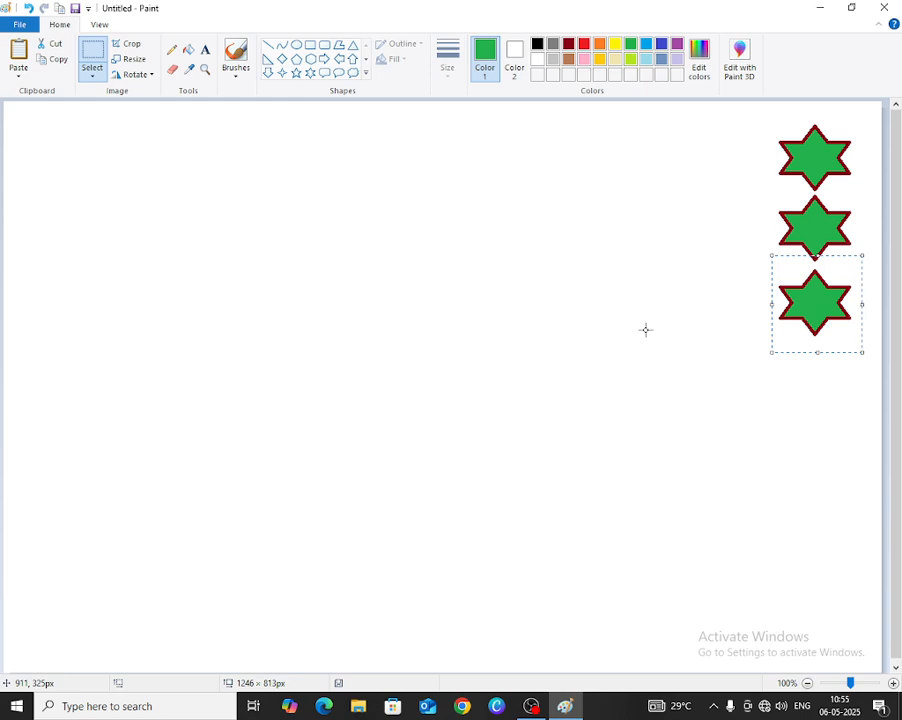
pyautogui.hotkey('ctrl', 'v')
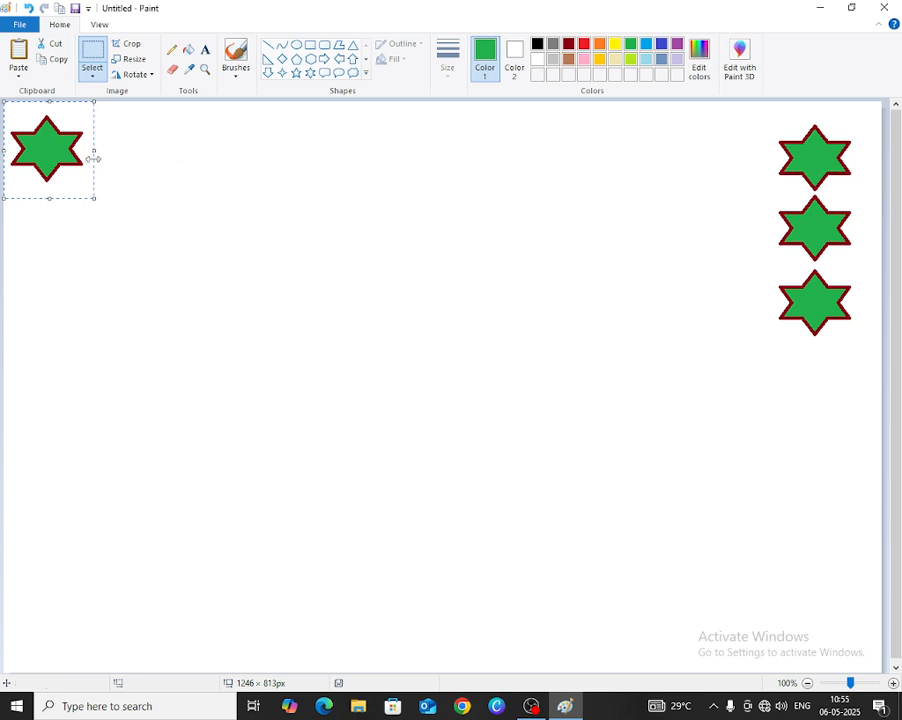
pyautogui.moveTo(34, 150); pyautogui.dragTo(802, 383)
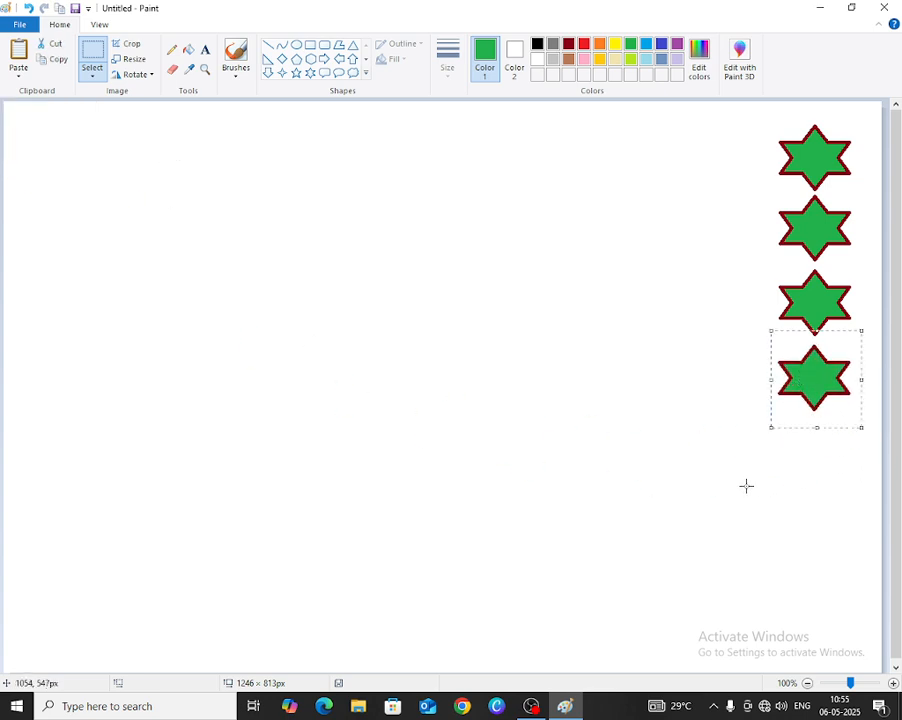
pyautogui.hotkey('ctrl', 'v')
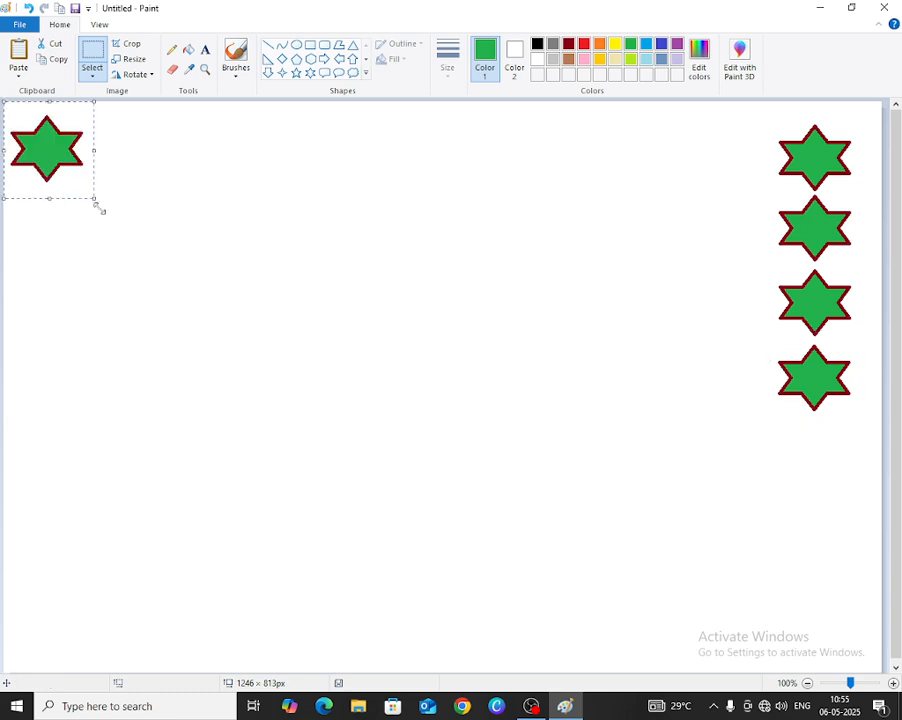
pyautogui.moveTo(72, 147); pyautogui.dragTo(835, 459)
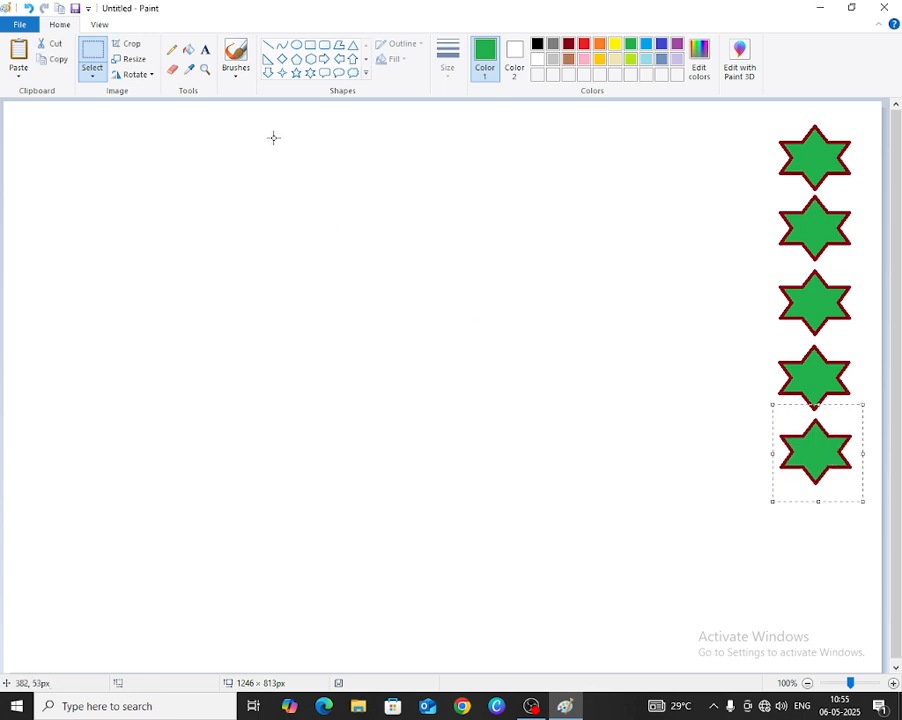
pyautogui.click(22, 55)
pyautogui.moveTo(39, 169); pyautogui.dragTo(797, 533)
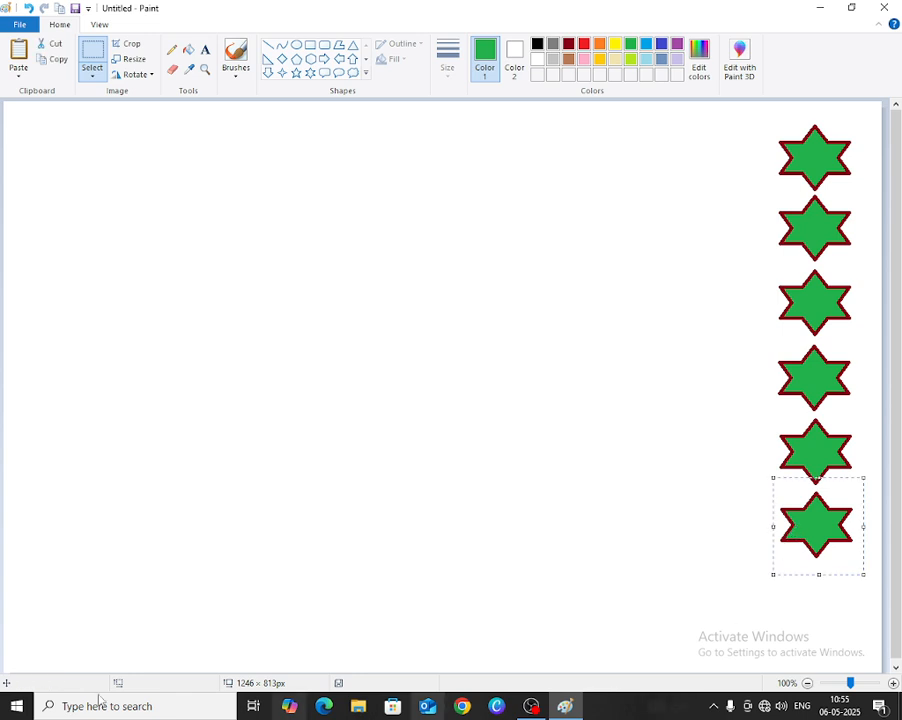
pyautogui.rightClick(398, 225)
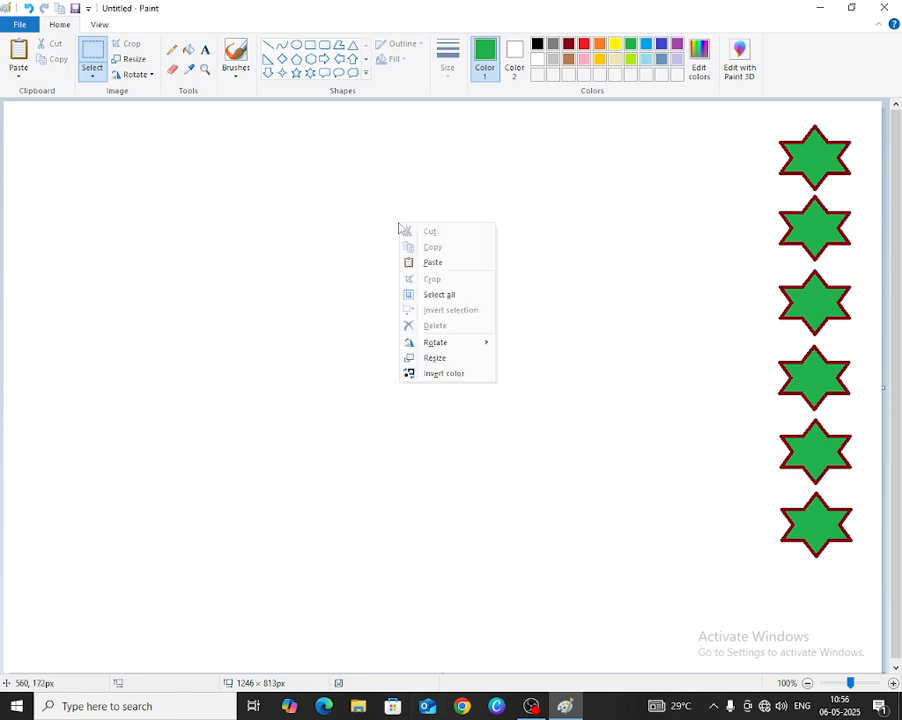
pyautogui.click(446, 262)
pyautogui.moveTo(56, 189); pyautogui.dragTo(820, 602)
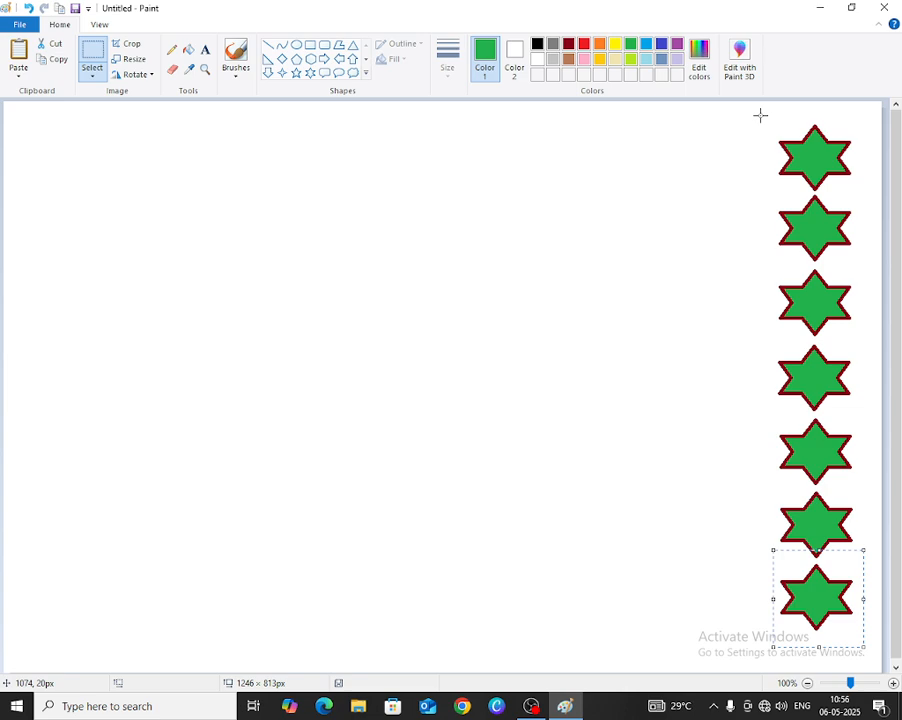
# Copy the whole column of seven stars and place a pasted duplicate to the left of the original column
pyautogui.moveTo(760, 115); pyautogui.dragTo(863, 637)
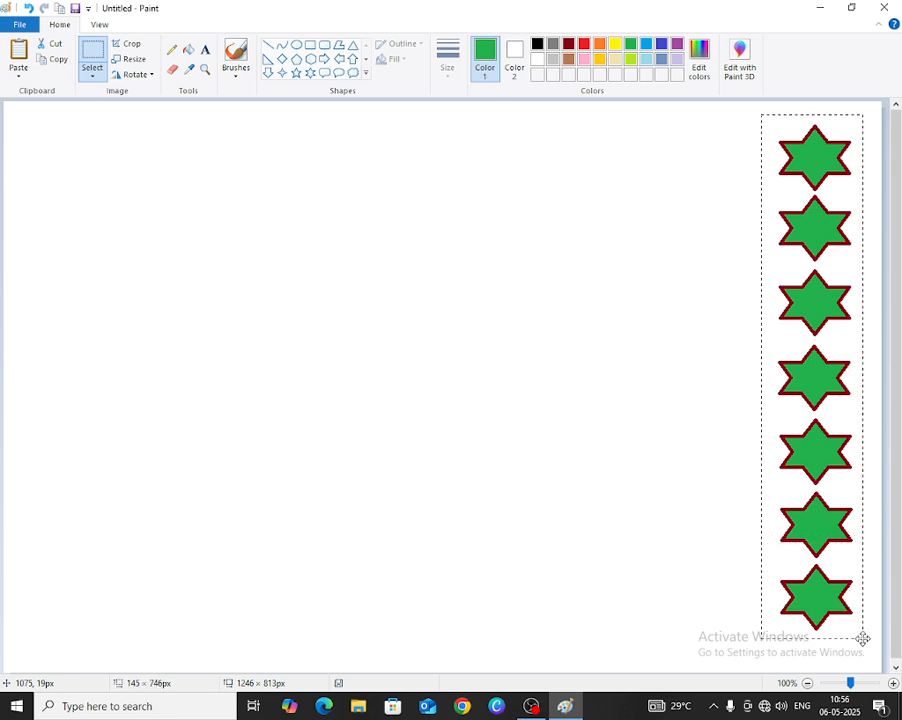
pyautogui.moveTo(863, 637); pyautogui.dragTo(863, 637)
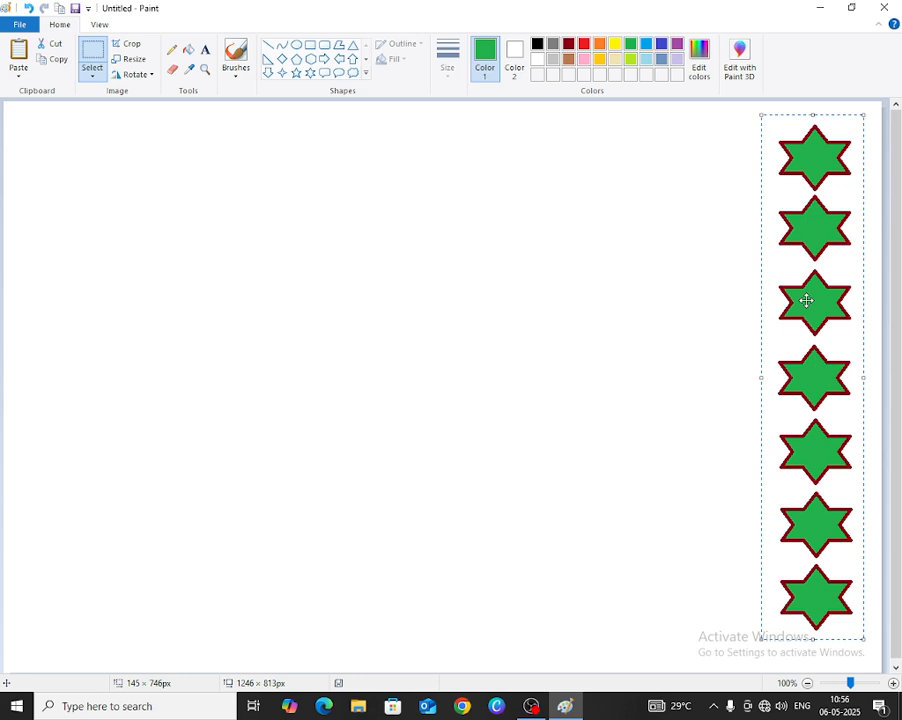
pyautogui.rightClick(806, 300)
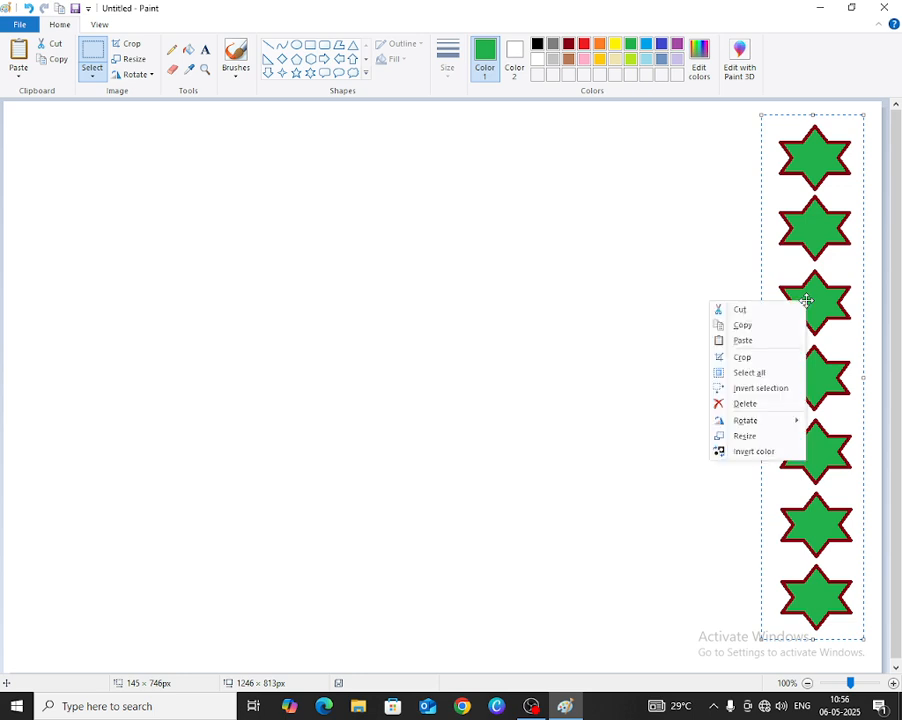
pyautogui.click(743, 325)
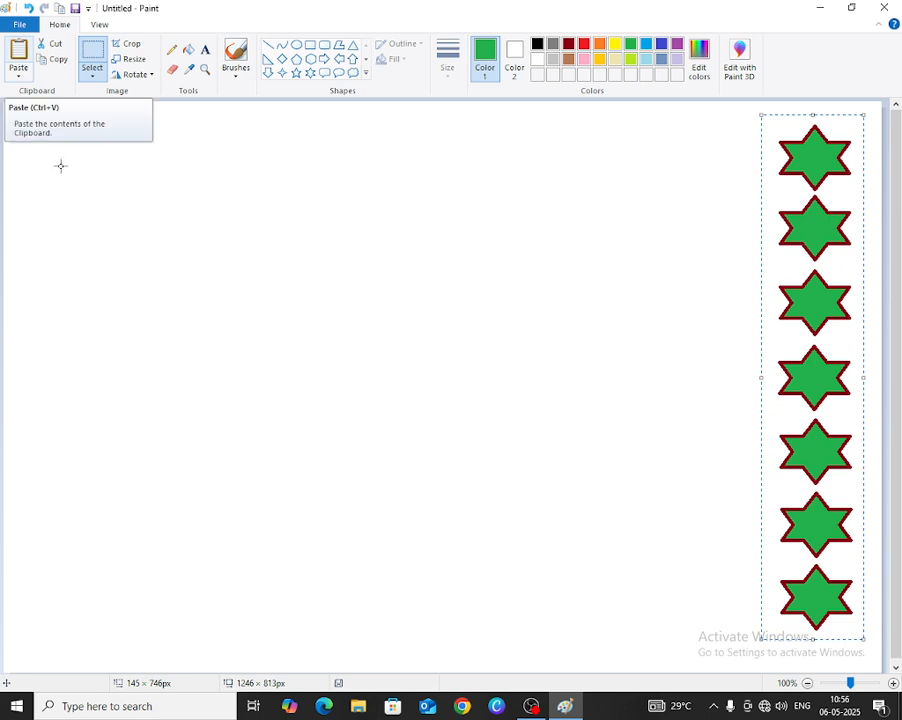
pyautogui.rightClick(279, 201)
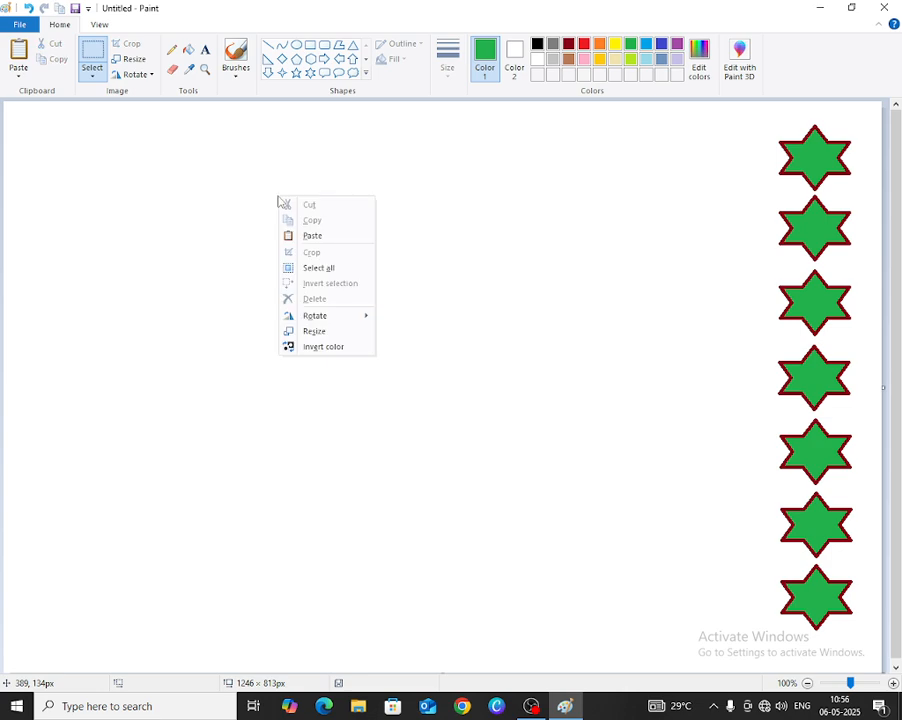
pyautogui.click(324, 238)
pyautogui.moveTo(64, 240); pyautogui.dragTo(646, 258)
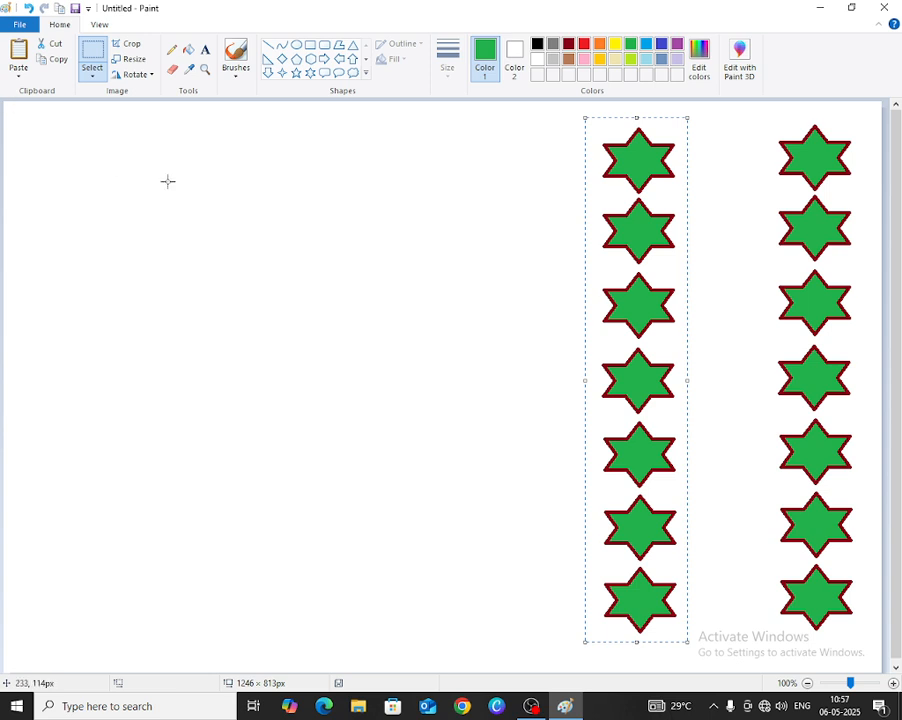
# Paste another copy of the seven-star column and place it directly beside the middle column, on its left
pyautogui.rightClick(295, 205)
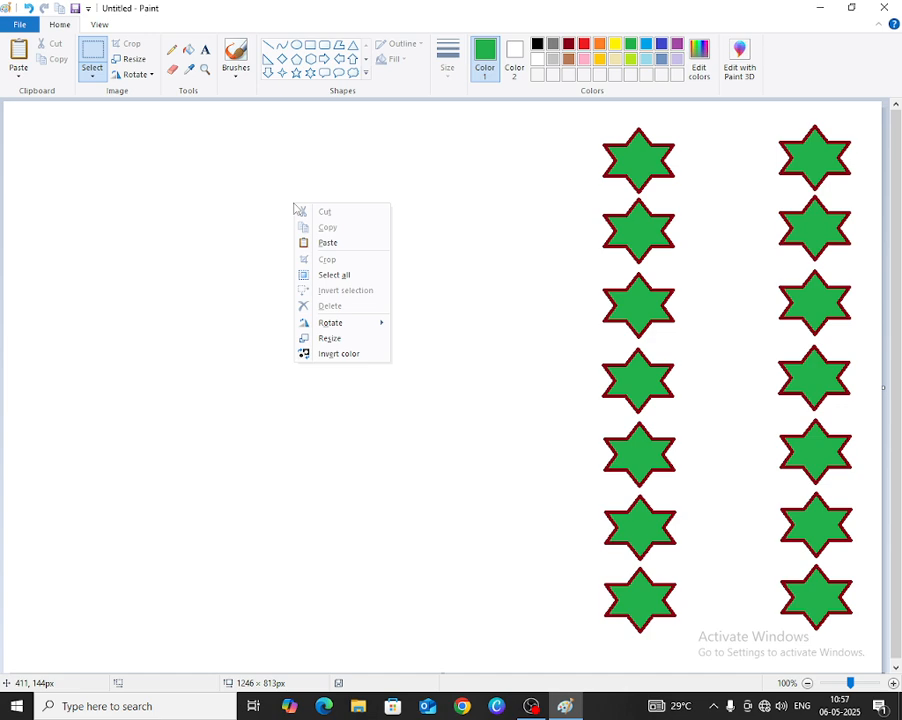
pyautogui.click(336, 244)
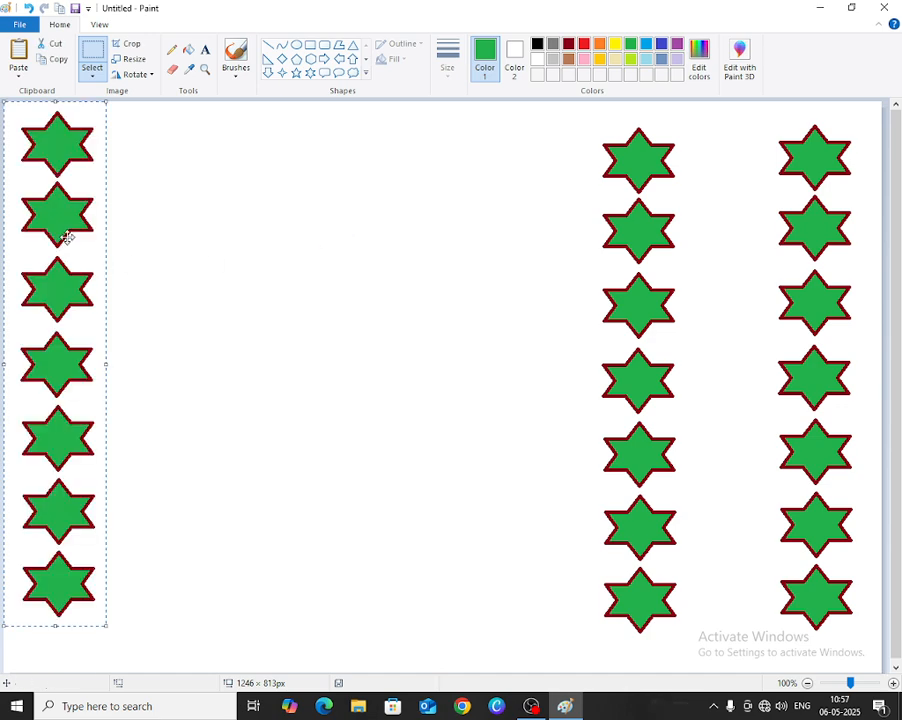
pyautogui.moveTo(67, 237); pyautogui.dragTo(562, 238)
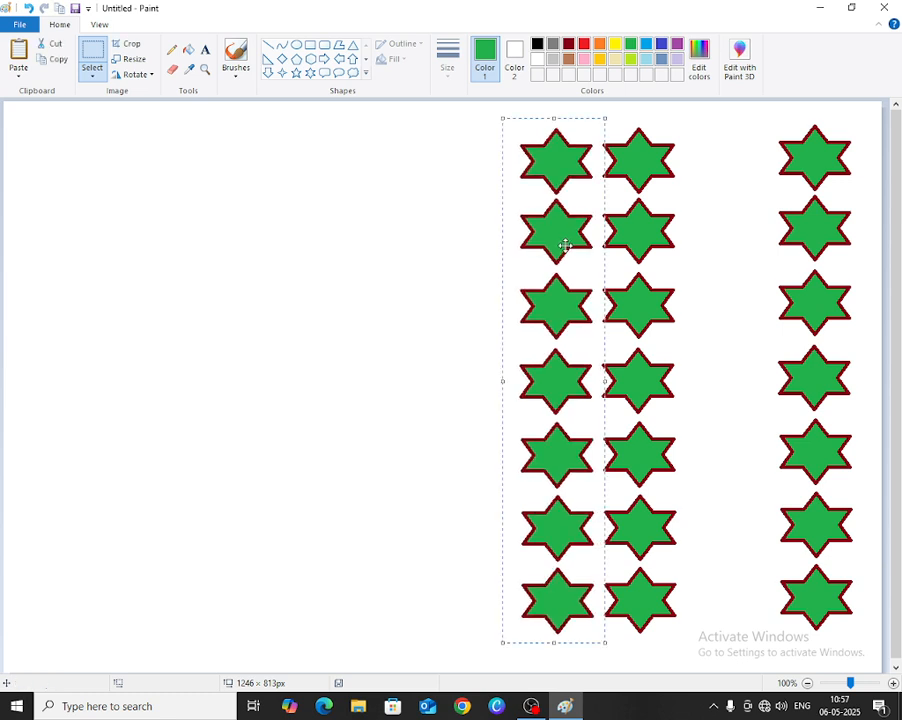
pyautogui.click(55, 64)
pyautogui.click(101, 217)
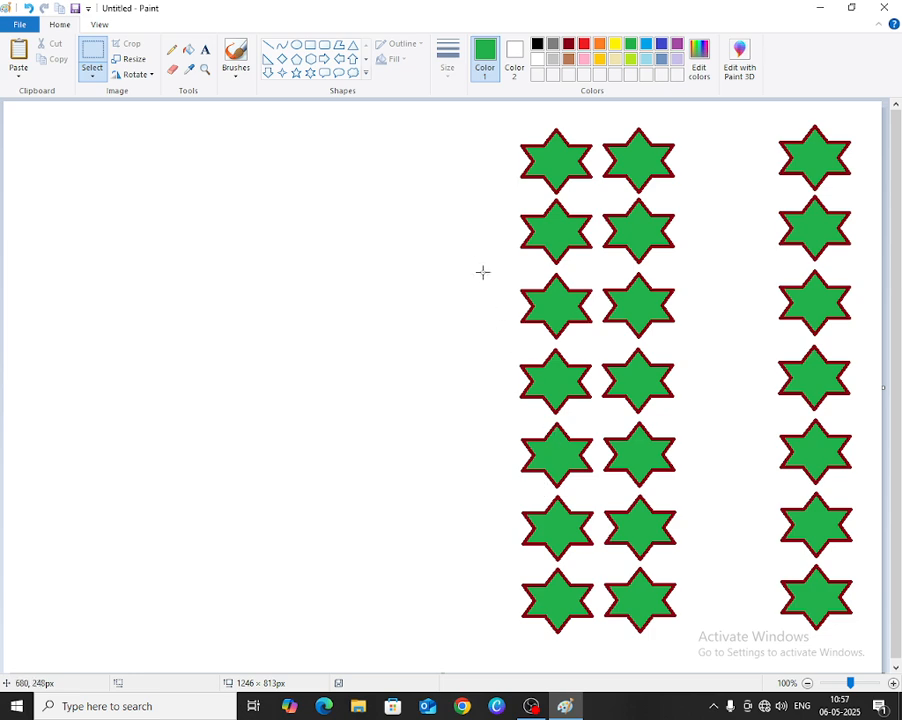
# Cut the two adjacent star columns as one block, paste it back, and place it closer to the rightmost column
pyautogui.moveTo(507, 122); pyautogui.dragTo(691, 658)
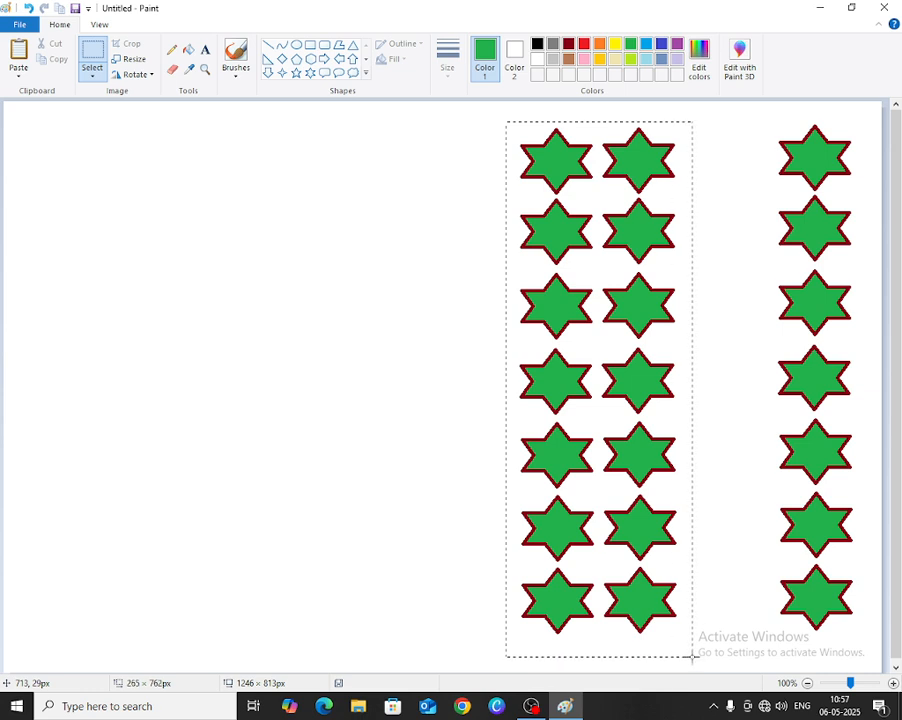
pyautogui.click(428, 398)
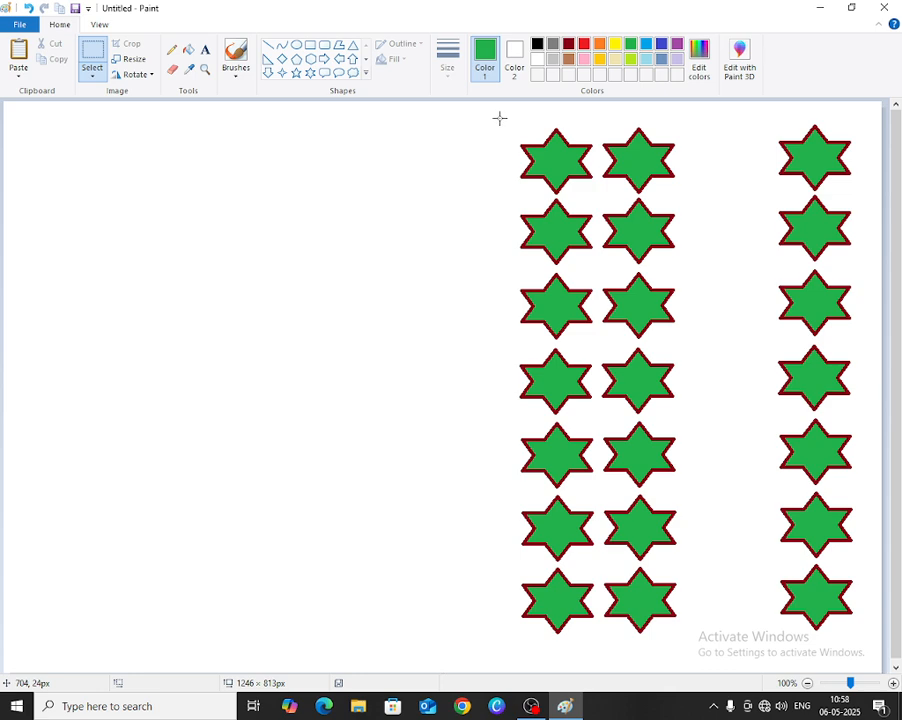
pyautogui.moveTo(500, 118); pyautogui.dragTo(691, 646)
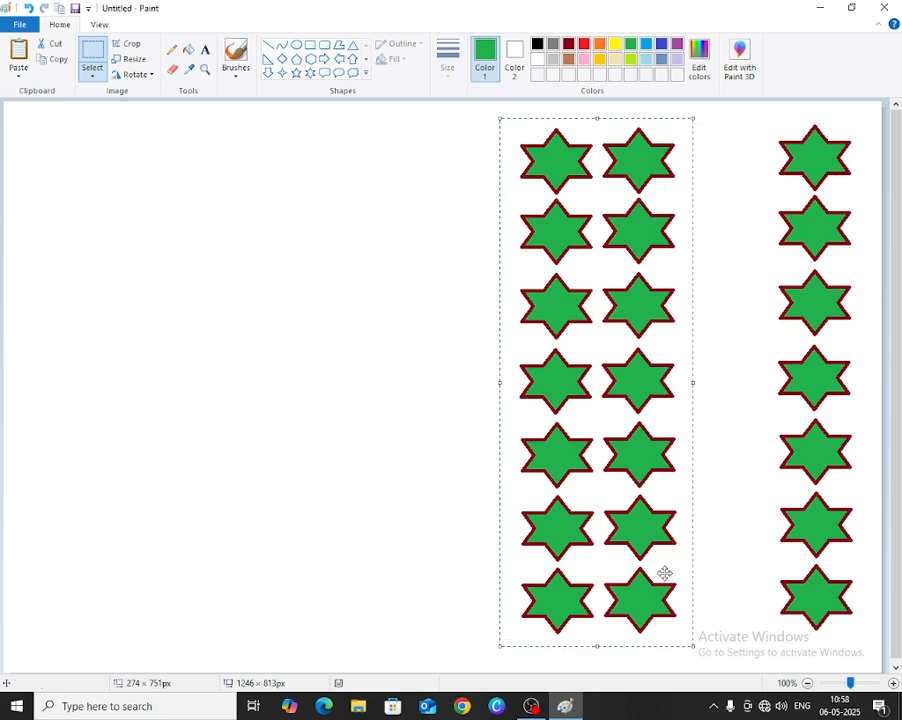
pyautogui.moveTo(556, 386)
pyautogui.mouseDown()
pyautogui.moveTo(312, 406)
pyautogui.moveTo(483, 403)
pyautogui.moveTo(548, 386)
pyautogui.moveTo(554, 405)
pyautogui.moveTo(554, 390)
pyautogui.mouseUp()
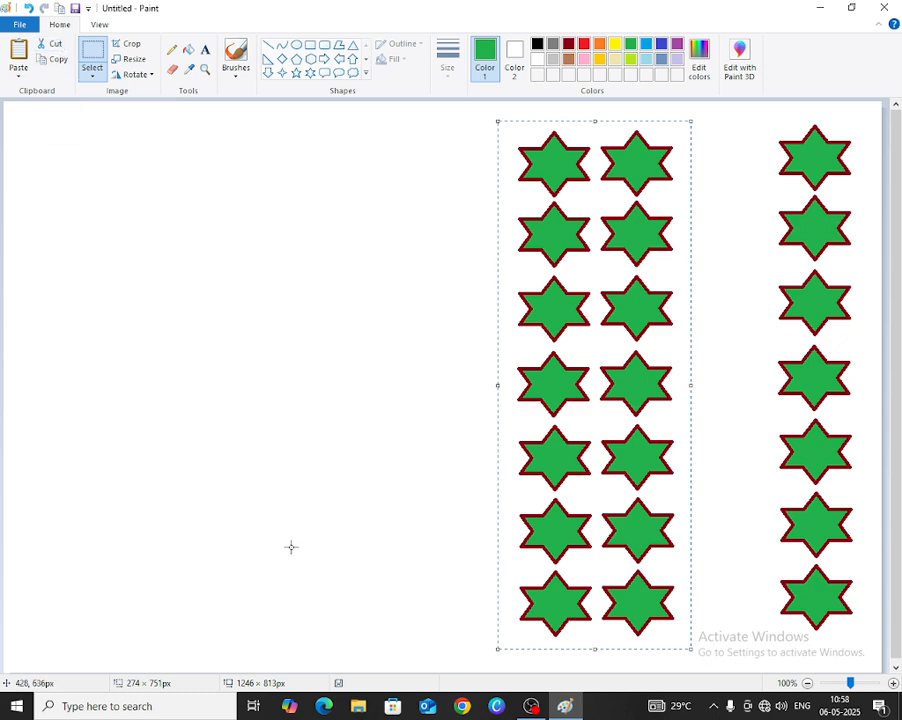
pyautogui.rightClick(550, 233)
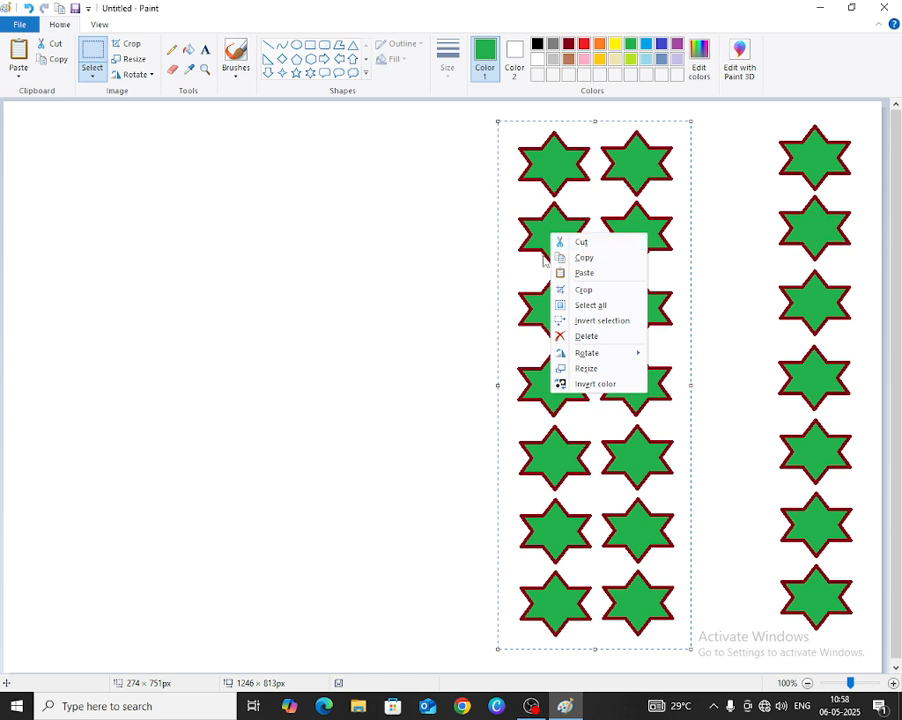
pyautogui.click(540, 224)
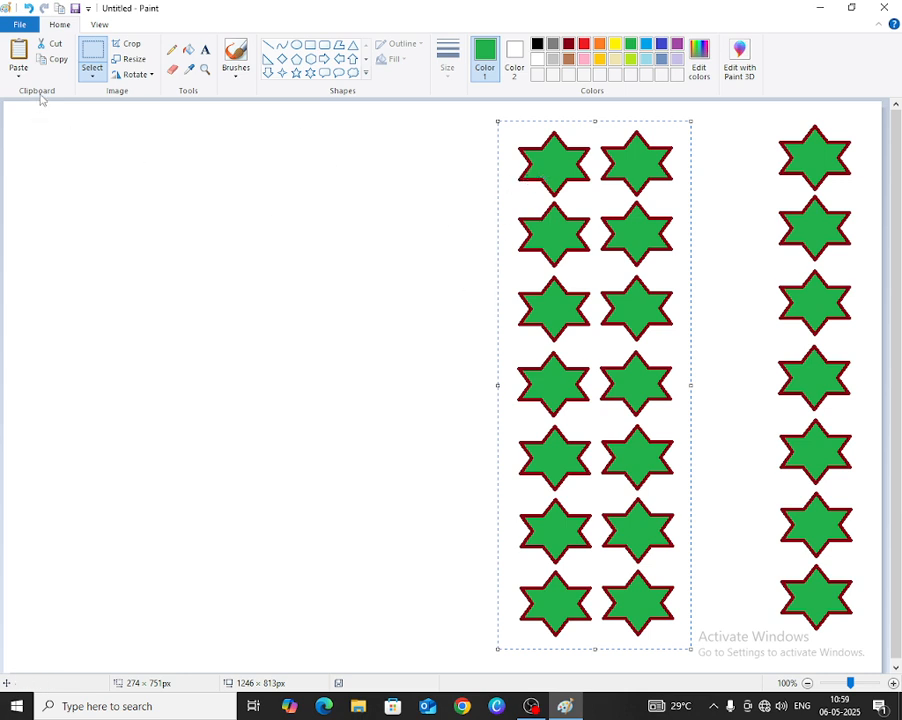
pyautogui.click(54, 45)
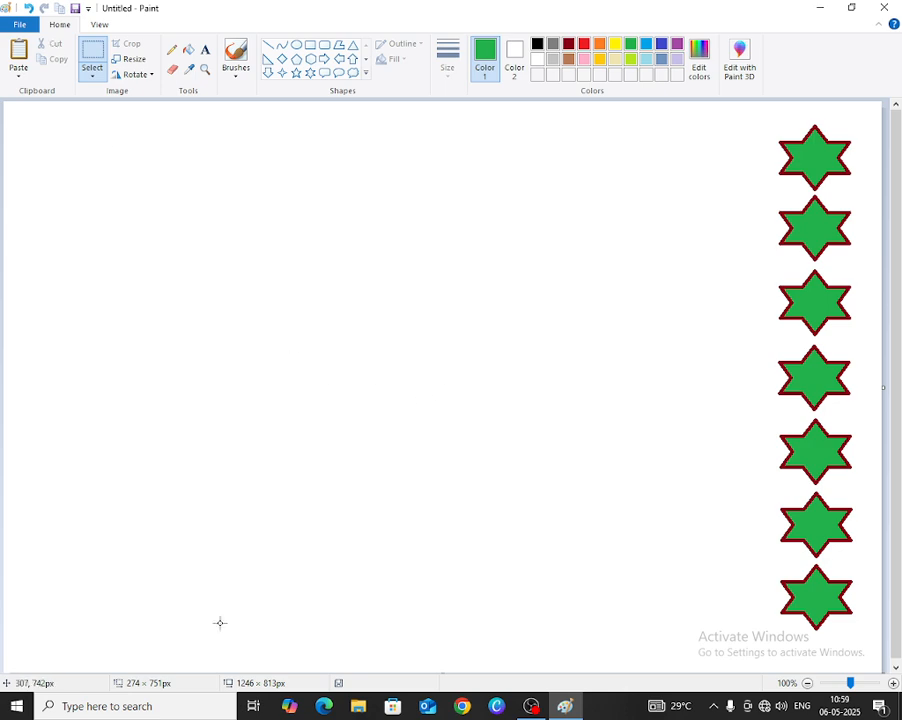
pyautogui.click(19, 55)
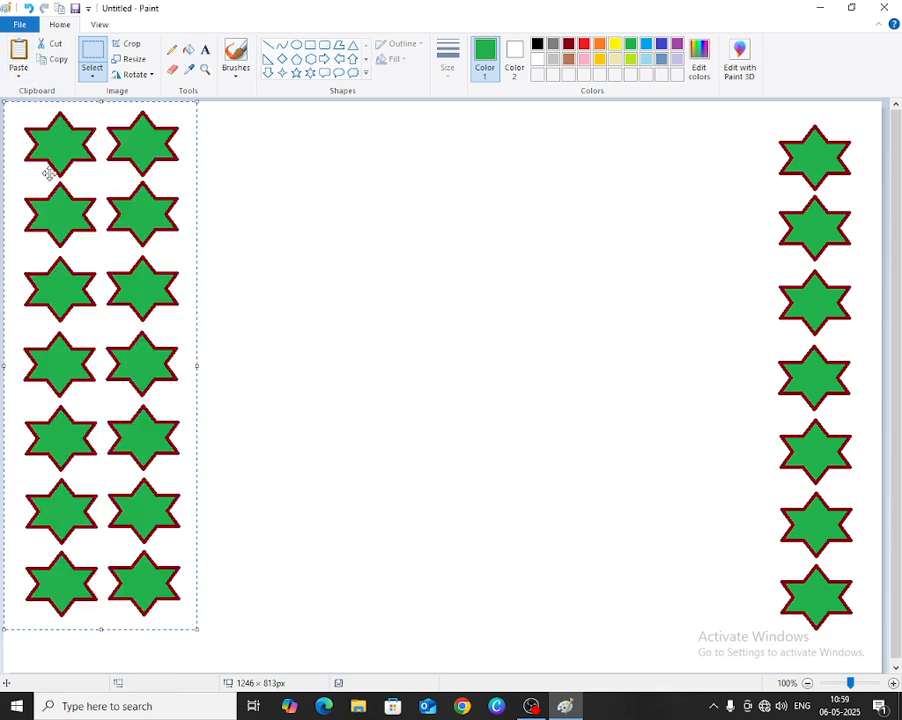
pyautogui.moveTo(48, 172); pyautogui.dragTo(588, 173)
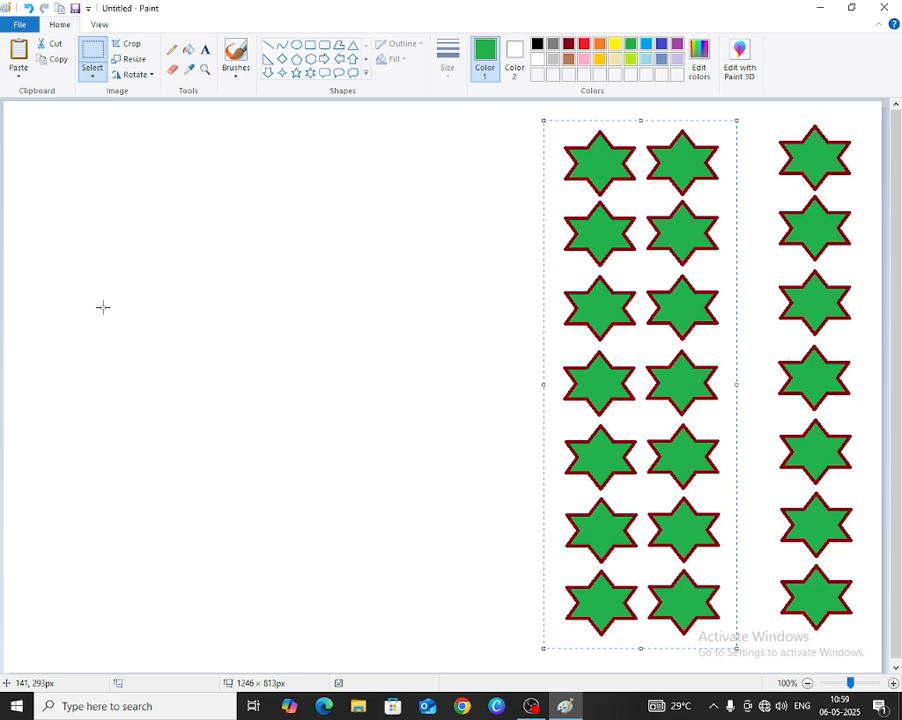
# Paste three more copies of the two-column star block and arrange them leftward in level rows up to the canvas edge
pyautogui.hotkey('ctrl', 'v')
pyautogui.moveTo(144, 220); pyautogui.dragTo(472, 246)
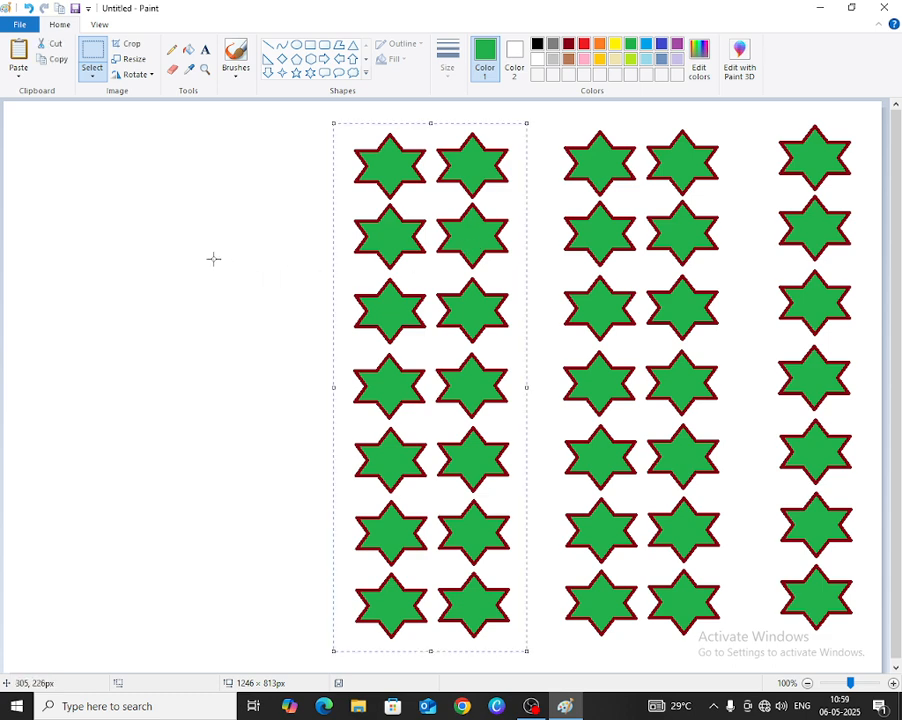
pyautogui.rightClick(184, 256)
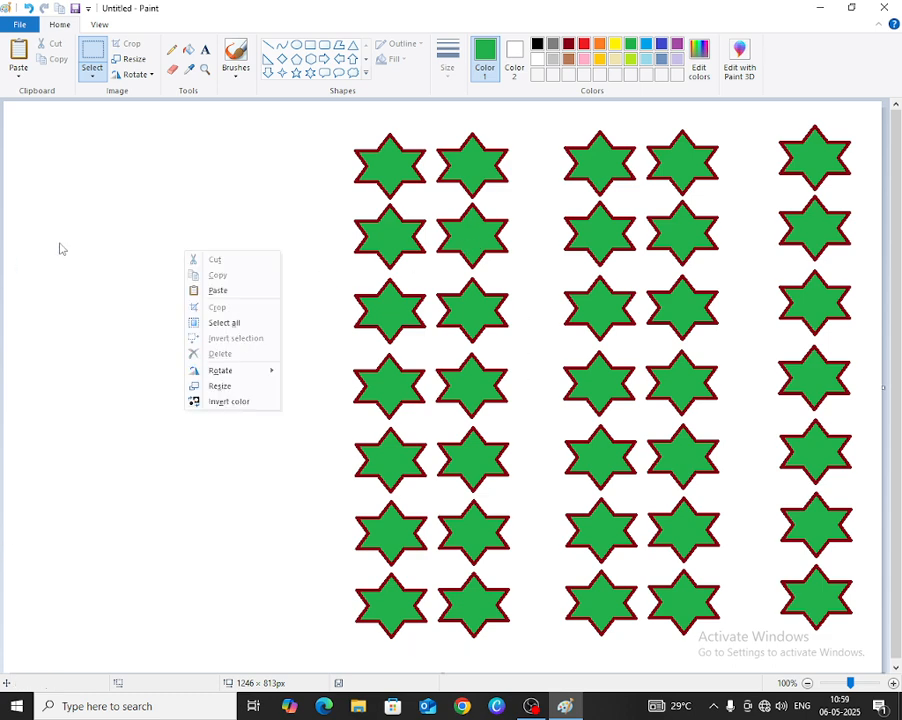
pyautogui.click(224, 292)
pyautogui.moveTo(130, 286); pyautogui.dragTo(248, 305)
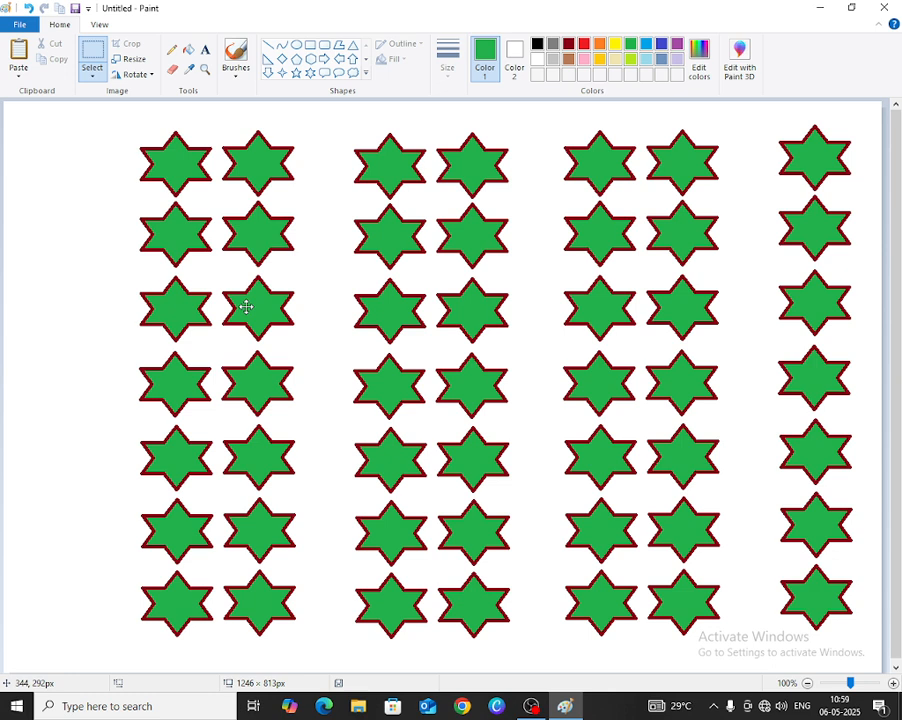
pyautogui.moveTo(246, 307); pyautogui.dragTo(245, 304)
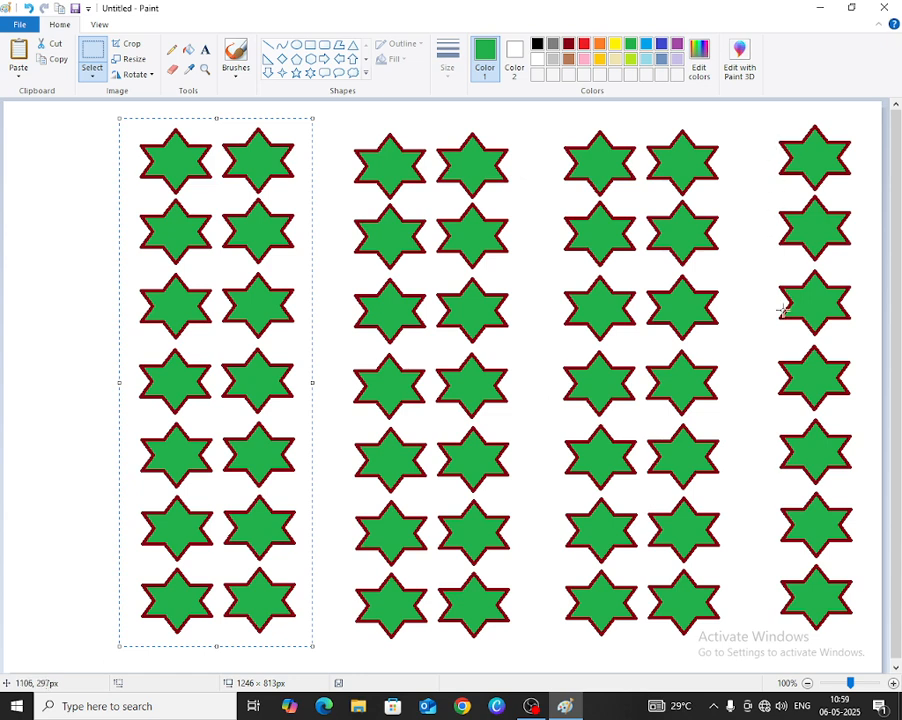
pyautogui.moveTo(261, 377); pyautogui.dragTo(279, 385)
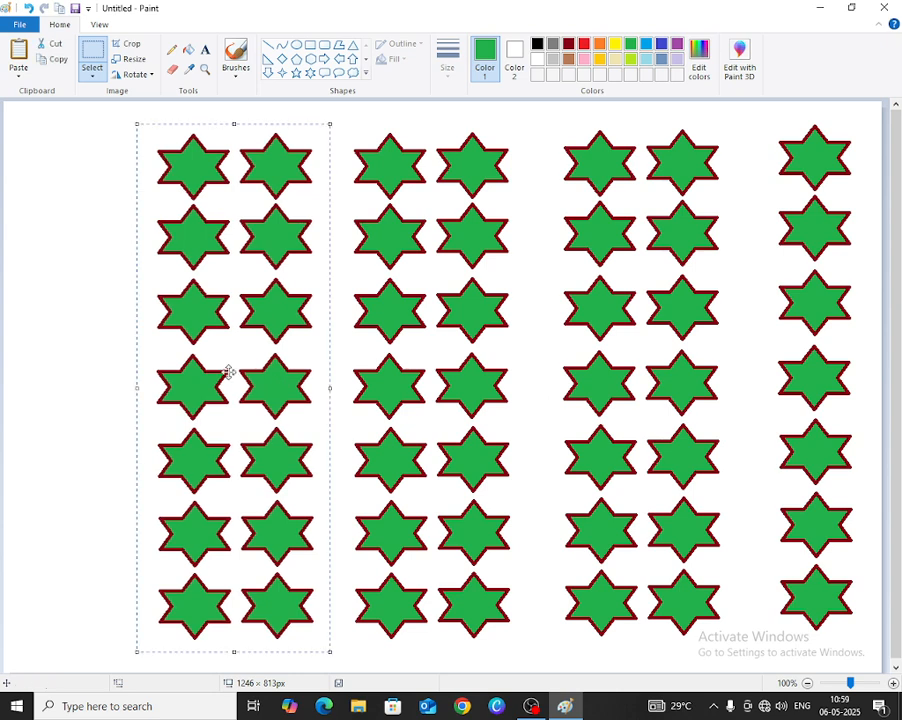
pyautogui.click(18, 50)
pyautogui.moveTo(55, 214); pyautogui.dragTo(101, 250)
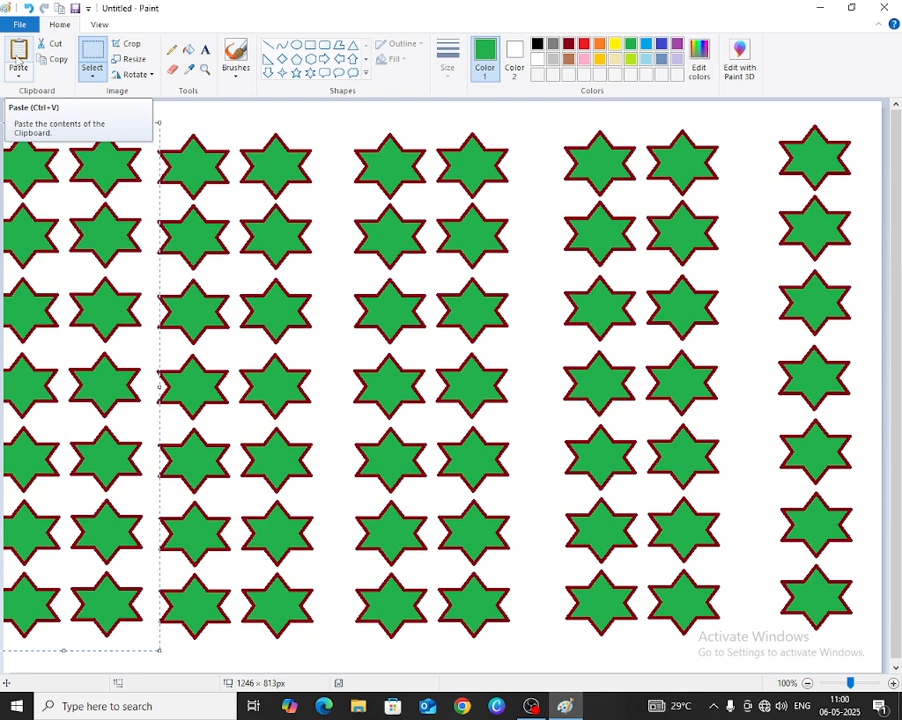
# Select the entire drawing and delete it to clear the canvas
pyautogui.click(317, 127)
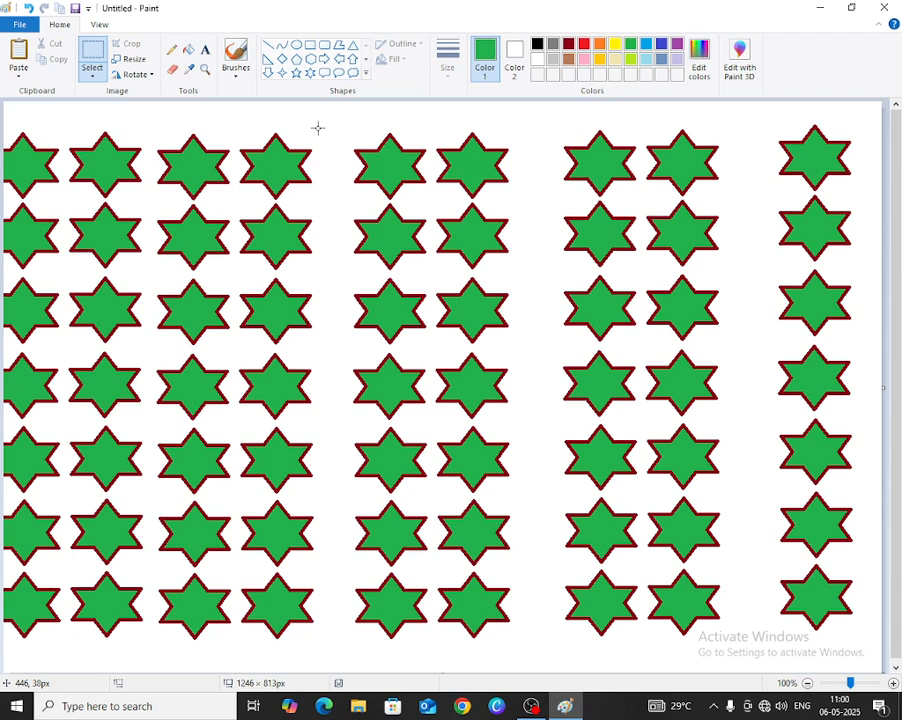
pyautogui.hotkey('ctrl', 'a')
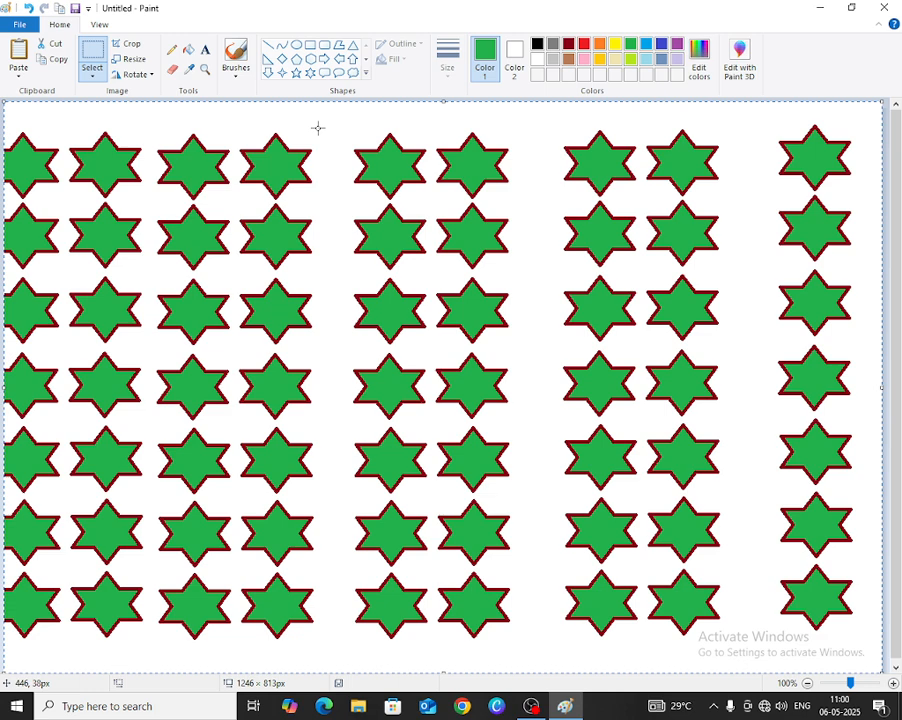
pyautogui.press('Delete')
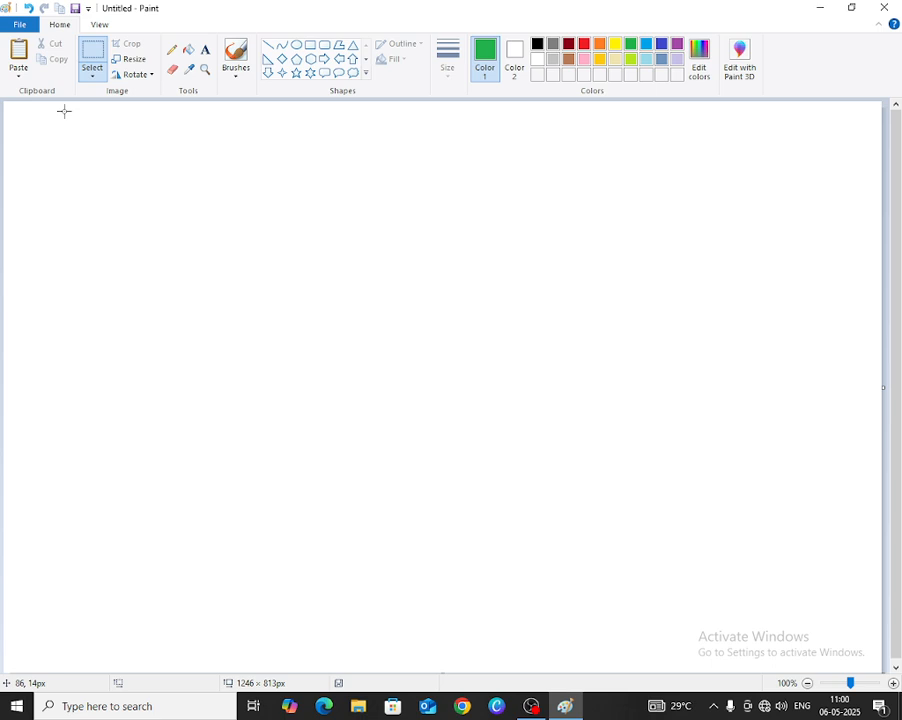
pyautogui.click(153, 76)
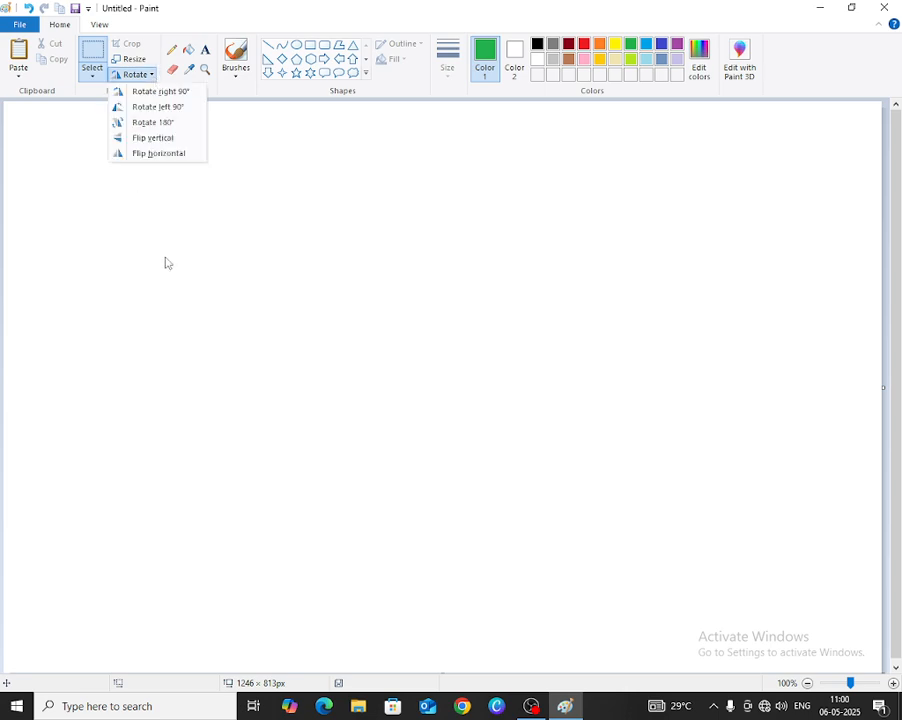
pyautogui.click(245, 143)
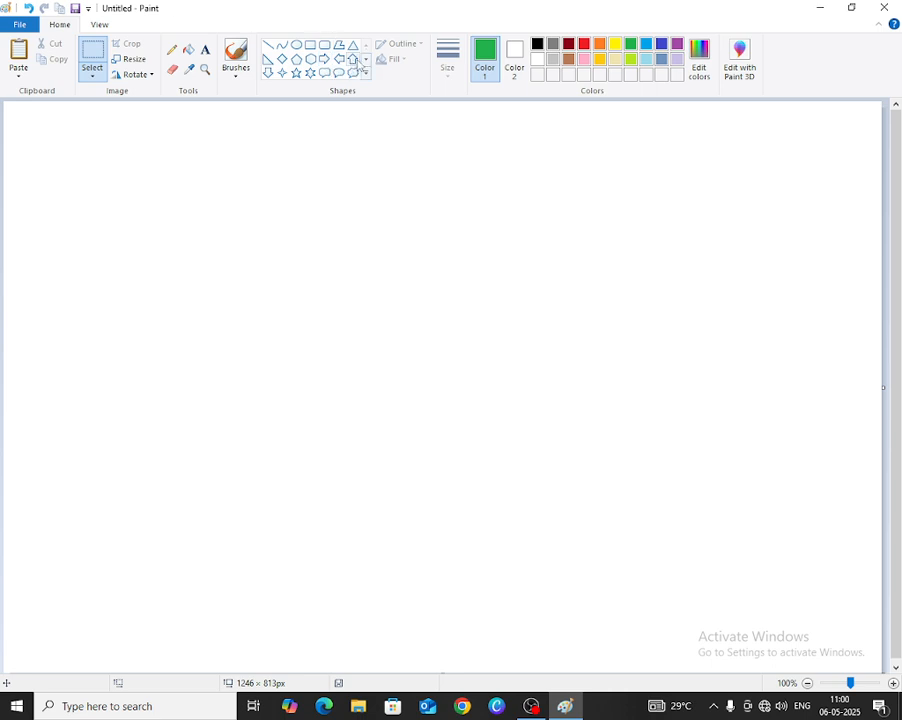
# Draw a green-outlined up arrow about 135 × 265 px in the upper middle of the canvas
pyautogui.click(355, 62)
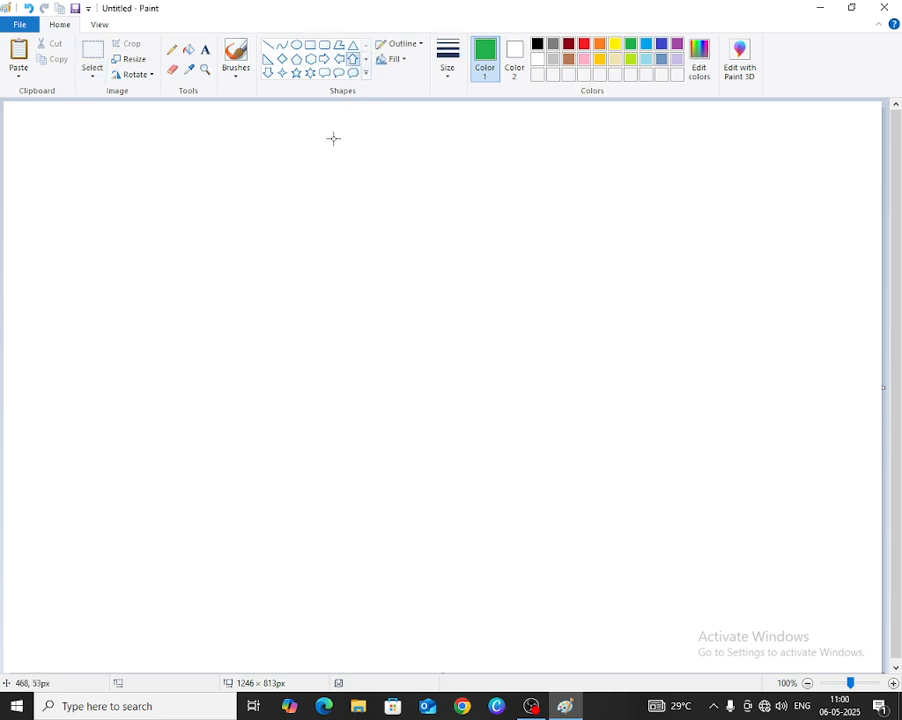
pyautogui.moveTo(332, 138); pyautogui.dragTo(426, 324)
pyautogui.moveTo(376, 276)
pyautogui.mouseDown()
pyautogui.moveTo(364, 290)
pyautogui.moveTo(376, 272)
pyautogui.mouseUp()
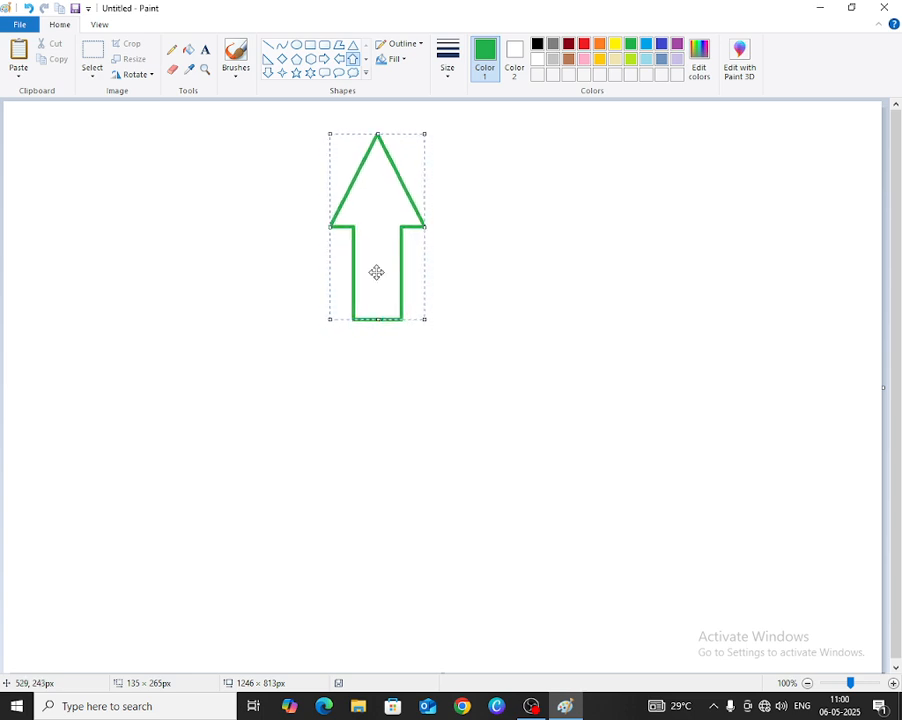
# Fill the arrow with orange and refill it with dark red
pyautogui.click(189, 52)
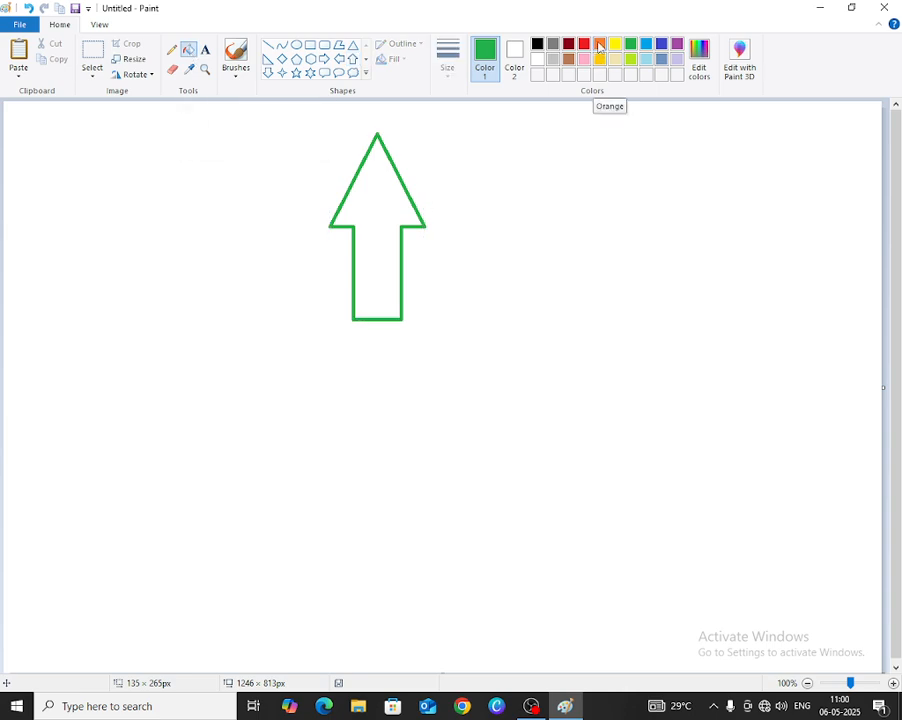
pyautogui.click(600, 46)
pyautogui.click(393, 195)
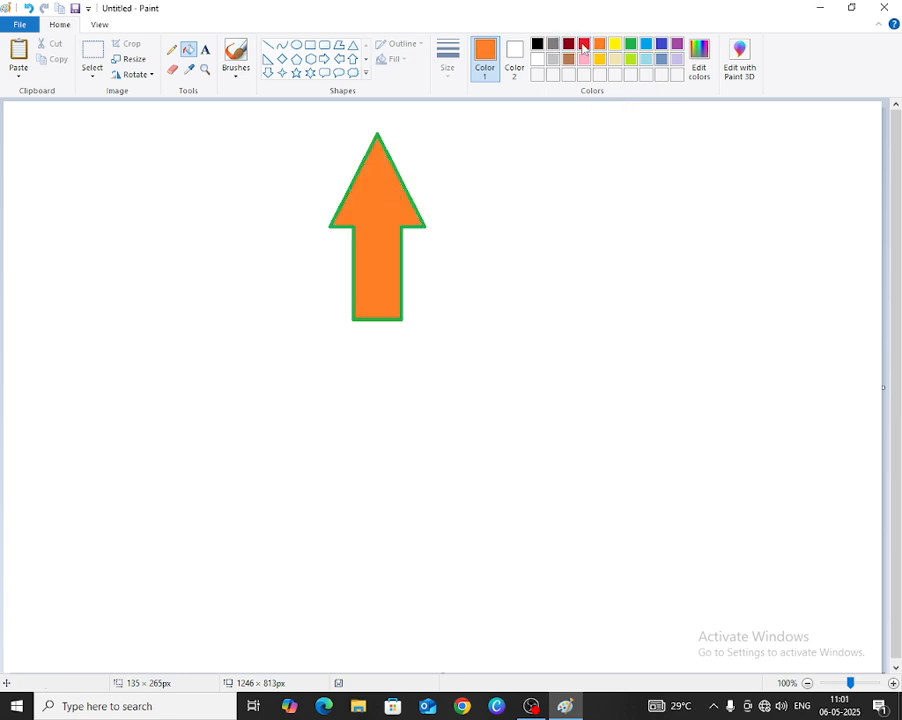
pyautogui.click(568, 46)
pyautogui.click(389, 219)
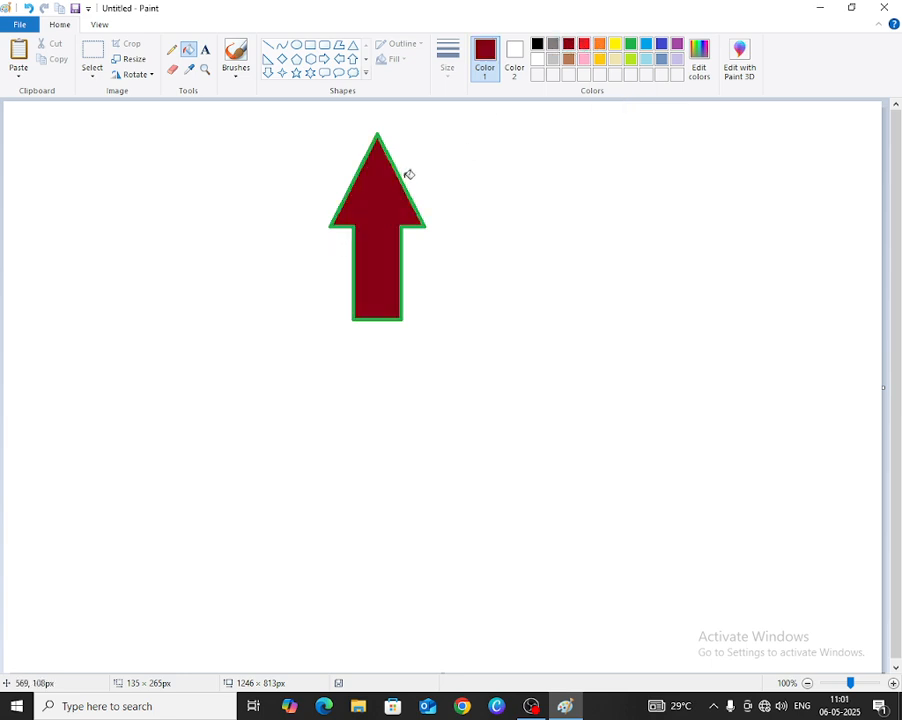
# Copy the dark red arrow and place a pasted duplicate below and to the right of the original
pyautogui.click(92, 55)
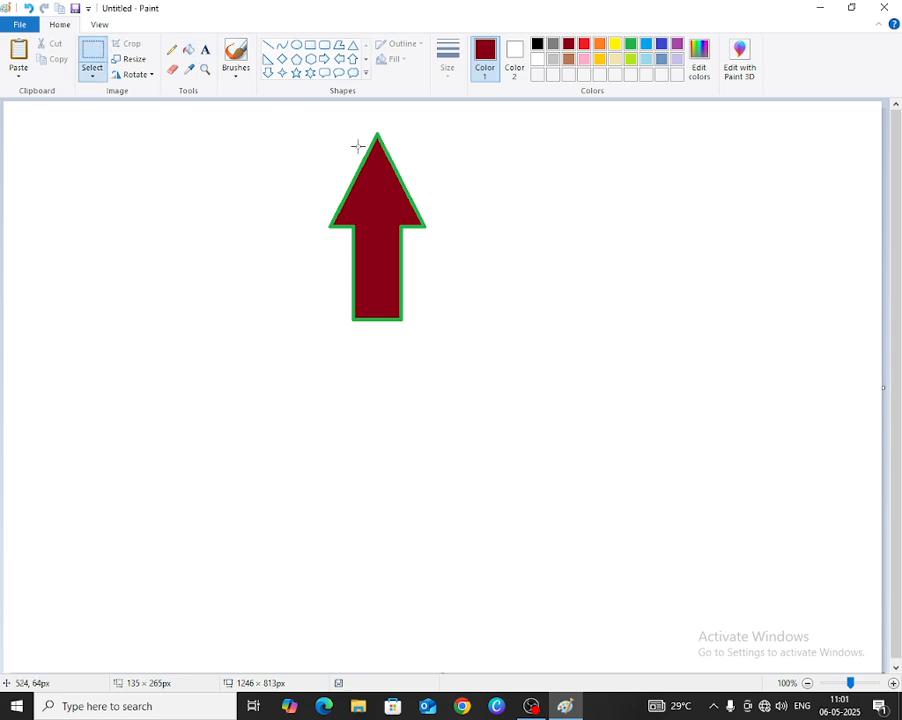
pyautogui.moveTo(310, 118); pyautogui.dragTo(458, 354)
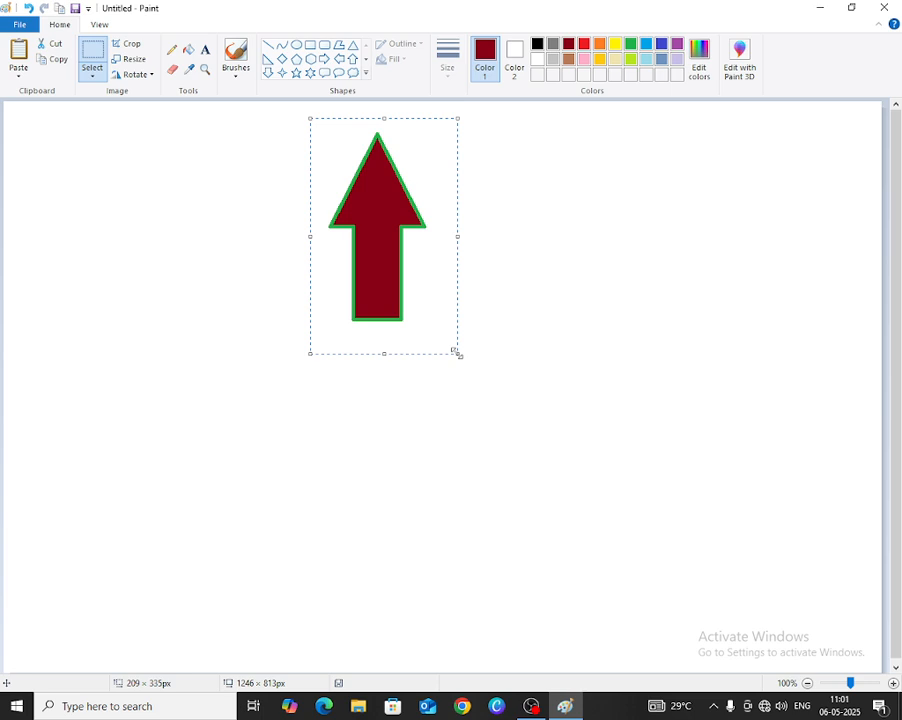
pyautogui.click(58, 60)
pyautogui.click(18, 52)
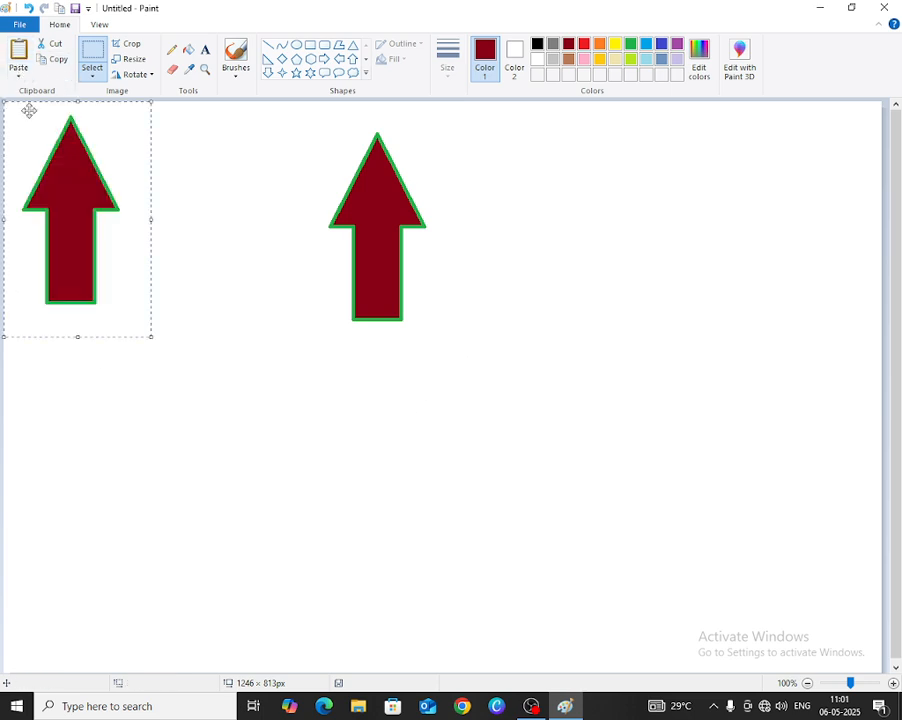
pyautogui.moveTo(68, 181); pyautogui.dragTo(514, 375)
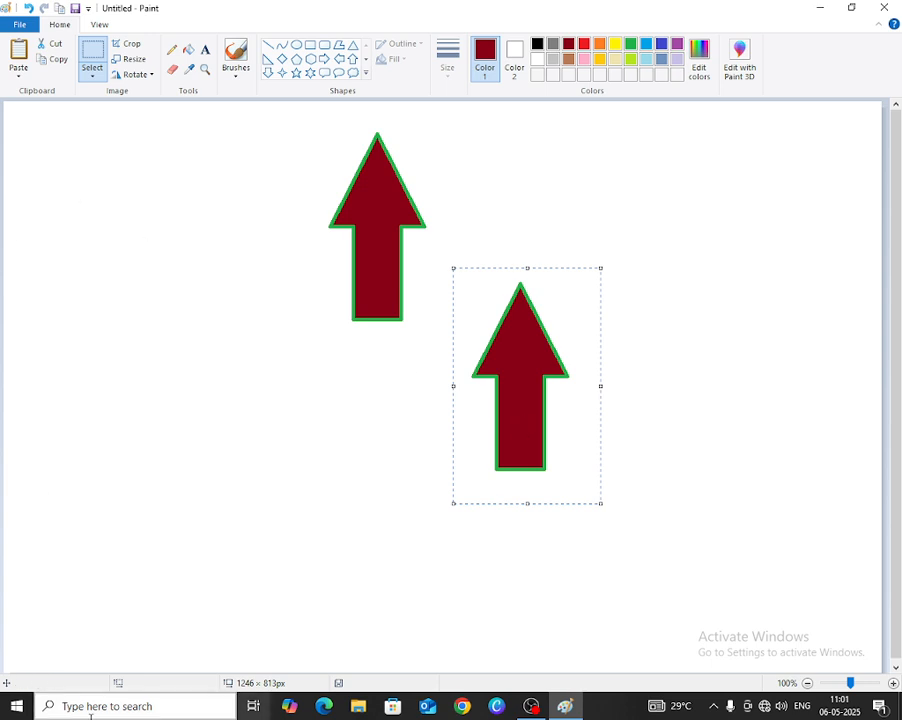
# Rotate the duplicated arrow right by 90°
pyautogui.click(150, 76)
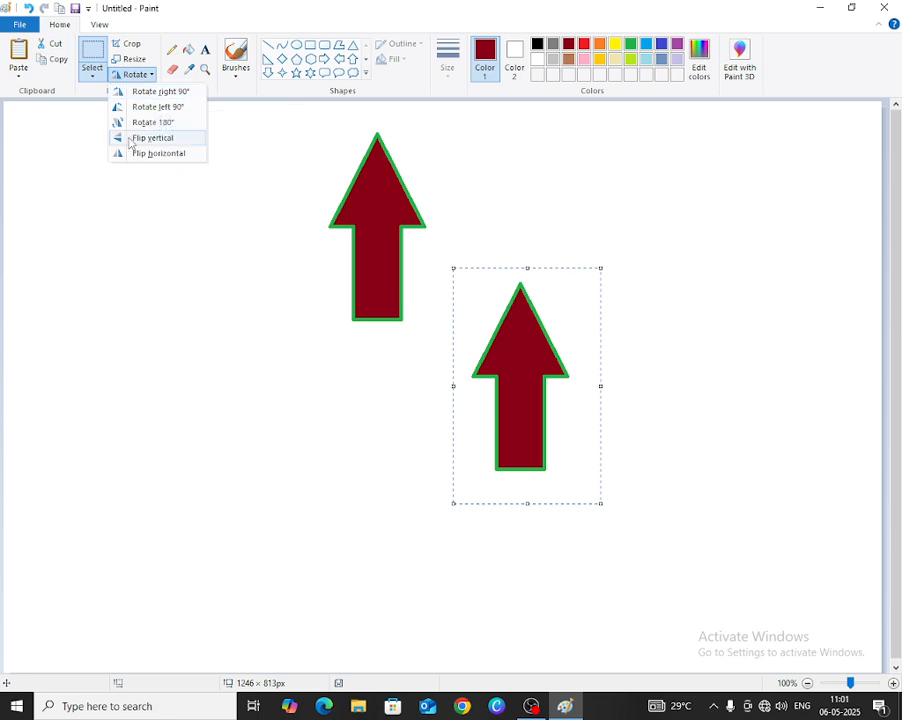
pyautogui.click(184, 95)
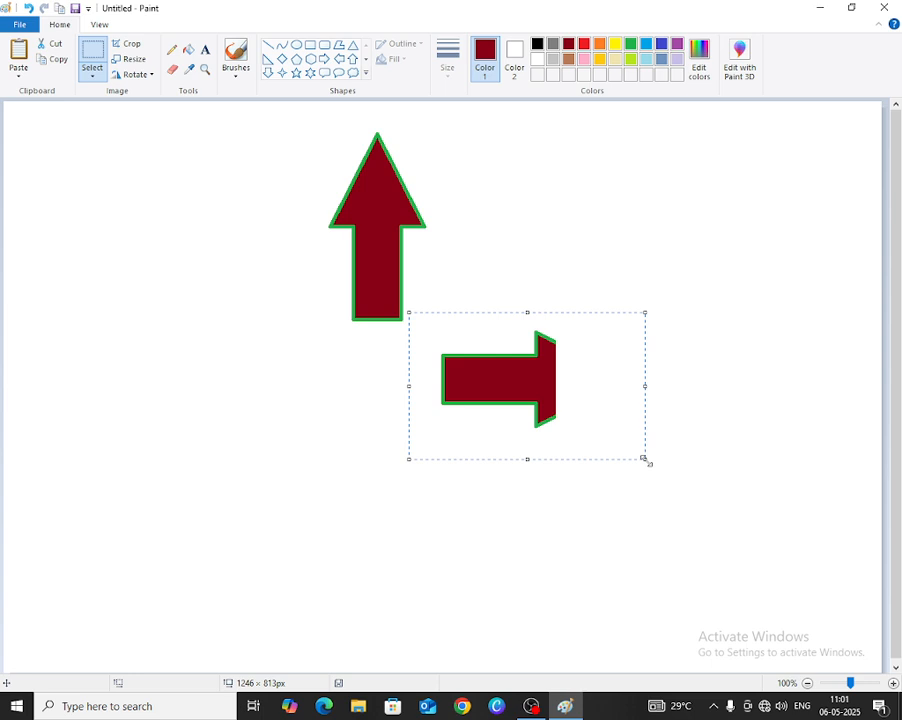
# Enlarge the rotated arrow's selection to 342 × 213 px and place the arrow against the upright arrow's lower-right corner
pyautogui.moveTo(647, 461); pyautogui.dragTo(651, 463)
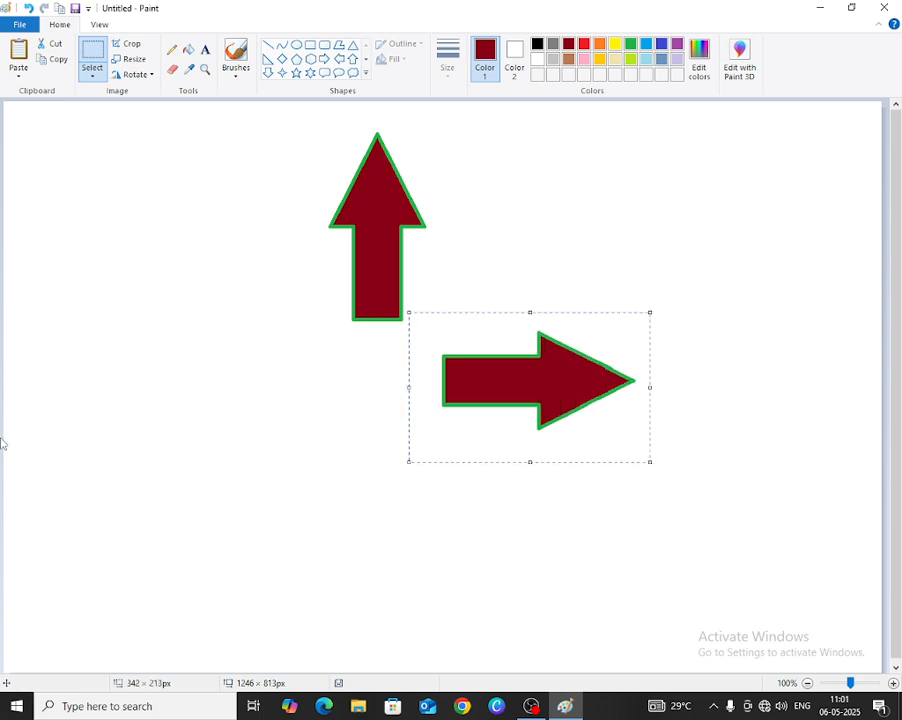
pyautogui.moveTo(521, 405); pyautogui.dragTo(481, 367)
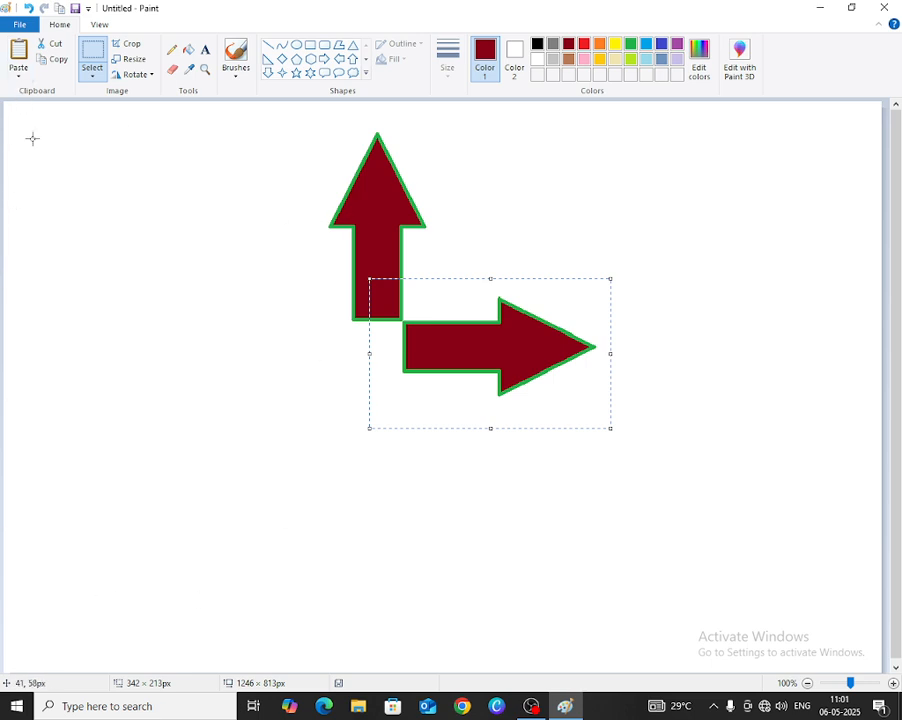
# Paste another arrow copy, rotate it left by 90°, and place it against the upright arrow's lower-left corner
pyautogui.click(18, 52)
pyautogui.moveTo(102, 222); pyautogui.dragTo(261, 389)
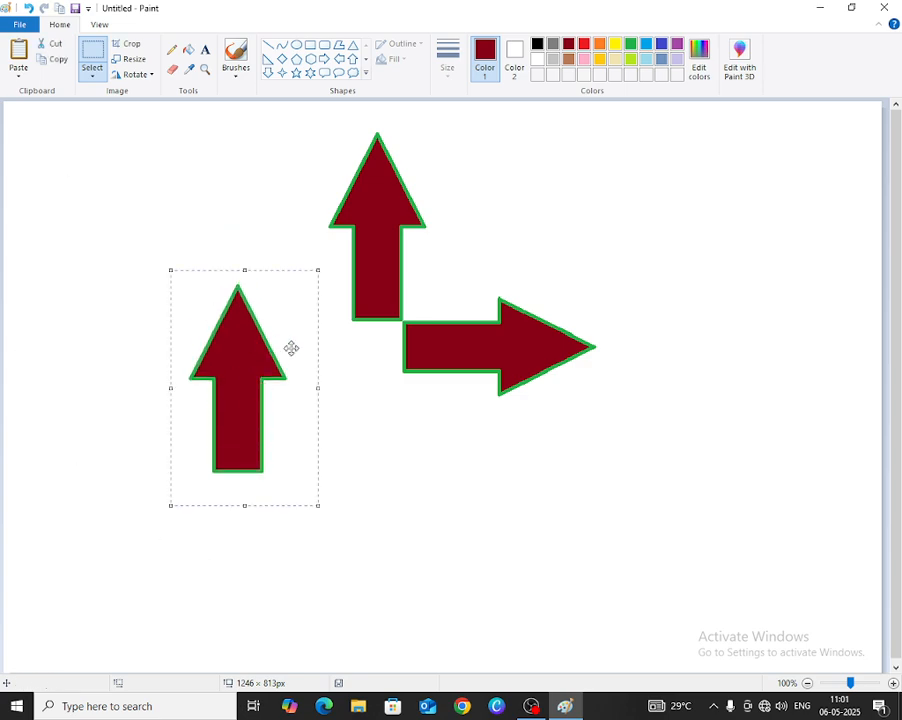
pyautogui.click(153, 75)
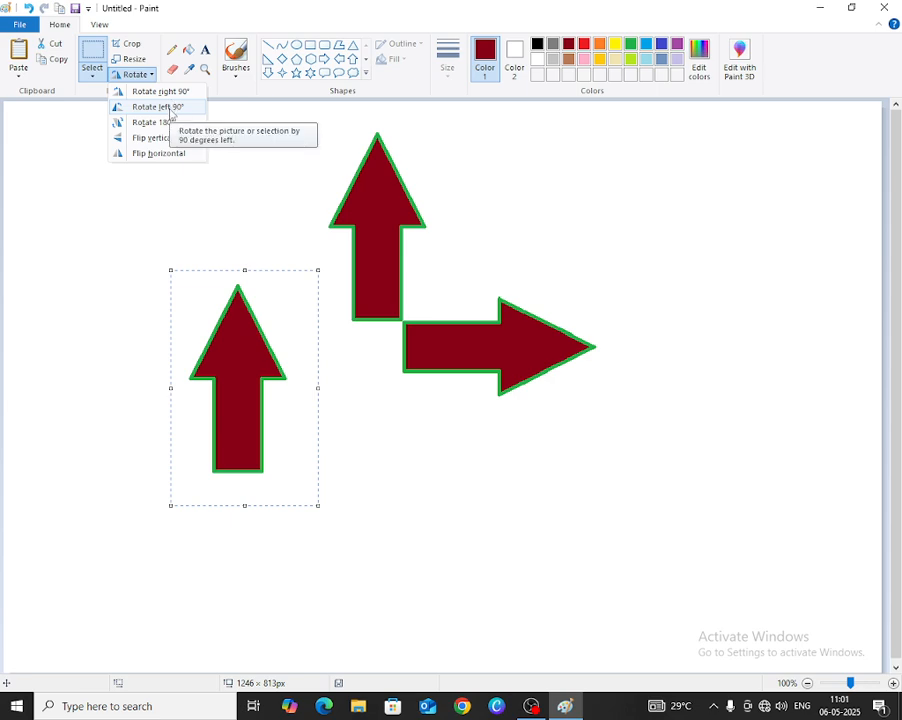
pyautogui.click(166, 107)
pyautogui.moveTo(130, 316); pyautogui.dragTo(132, 317)
pyautogui.moveTo(218, 402); pyautogui.dragTo(238, 350)
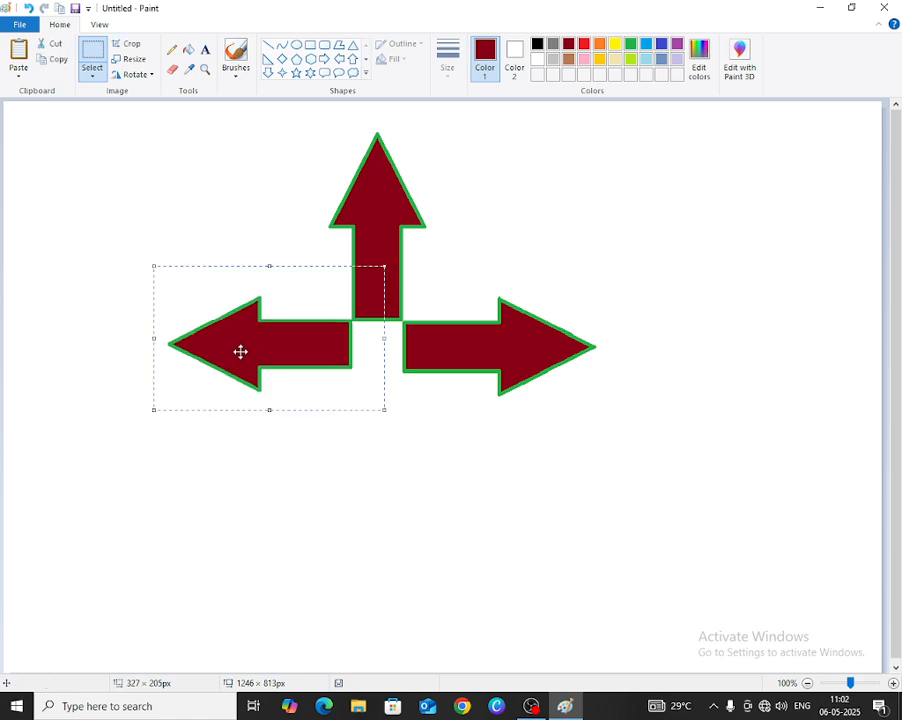
# Paste a further arrow copy, rotate it 180°, and align it below the central gap opposite the upright arrow
pyautogui.click(19, 55)
pyautogui.moveTo(56, 182); pyautogui.dragTo(357, 387)
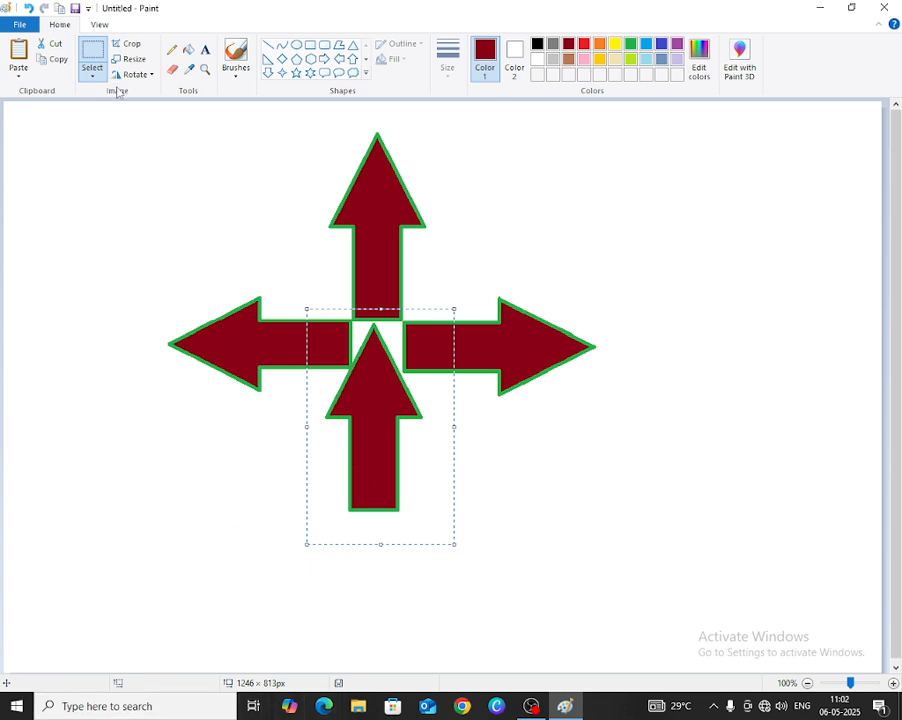
pyautogui.click(150, 76)
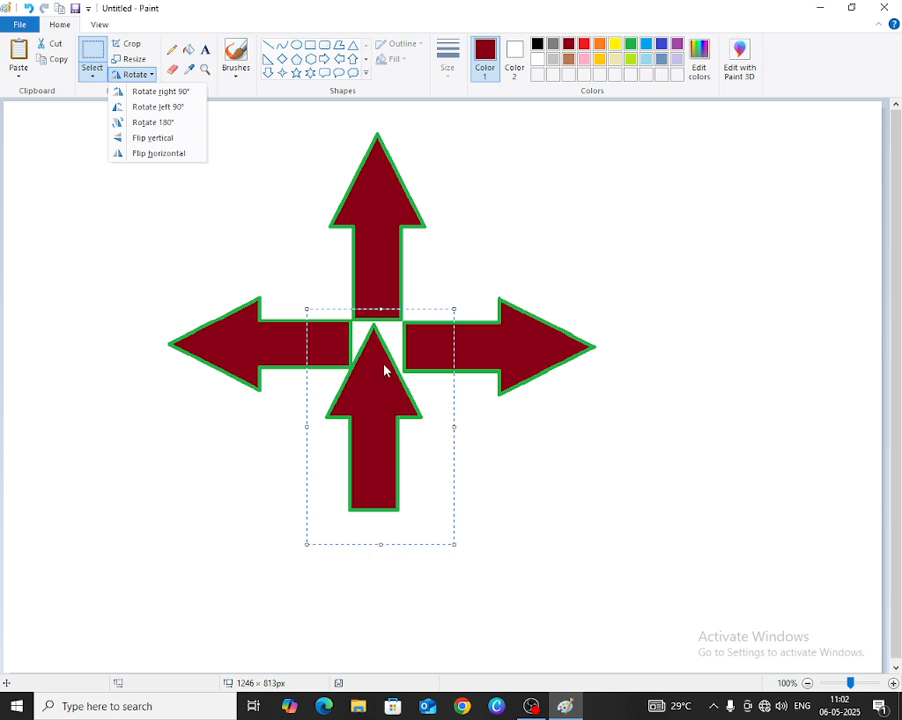
pyautogui.click(170, 124)
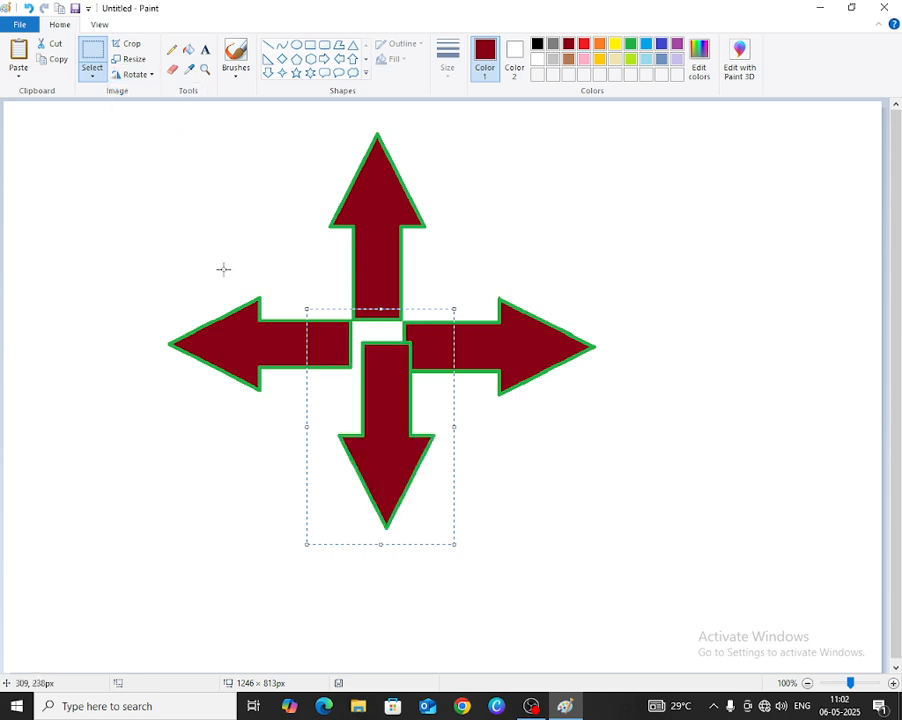
pyautogui.moveTo(389, 405); pyautogui.dragTo(380, 431)
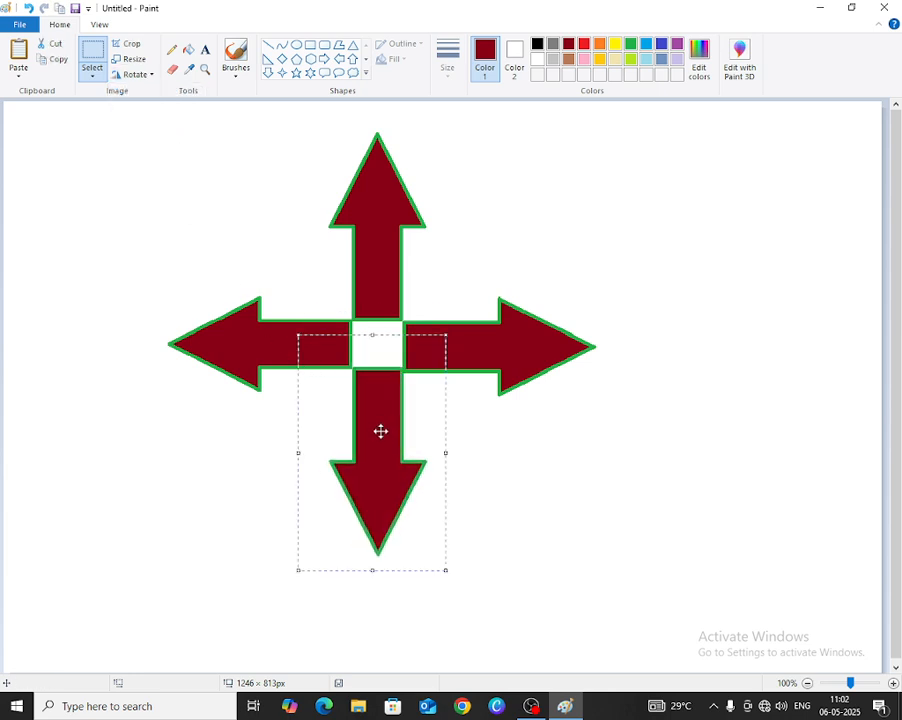
# Flip the lower arrow vertically, rotate it 180°, and realign it below the central gap
pyautogui.click(150, 74)
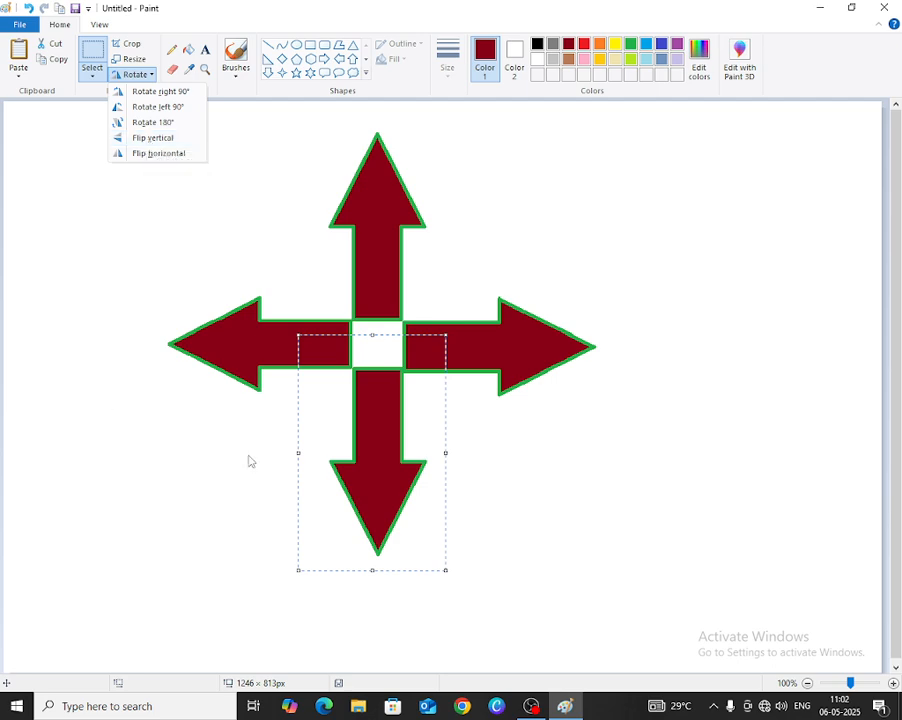
pyautogui.click(172, 139)
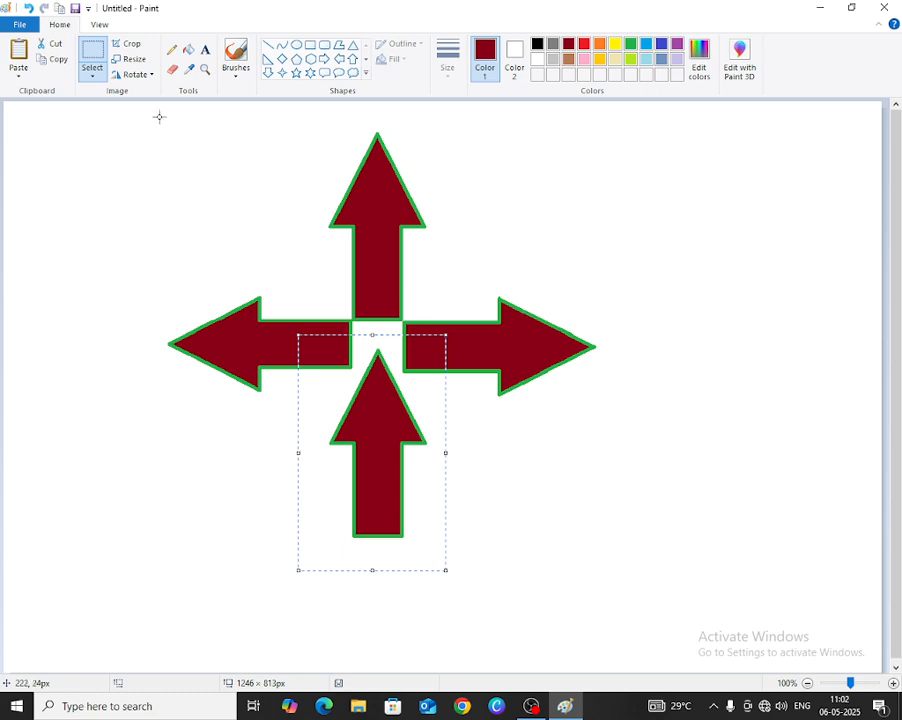
pyautogui.click(145, 76)
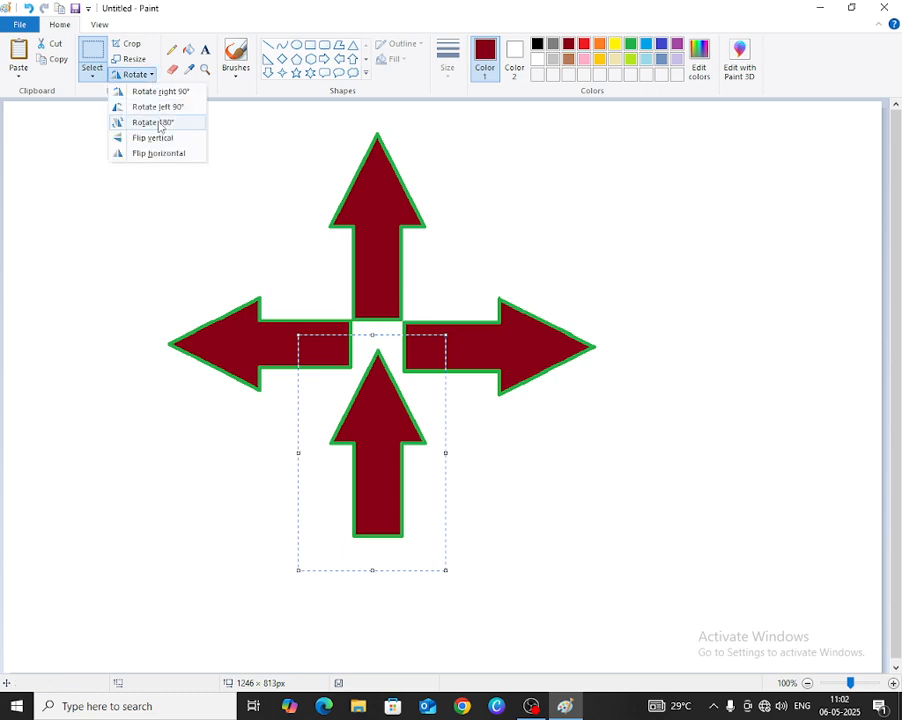
pyautogui.click(158, 123)
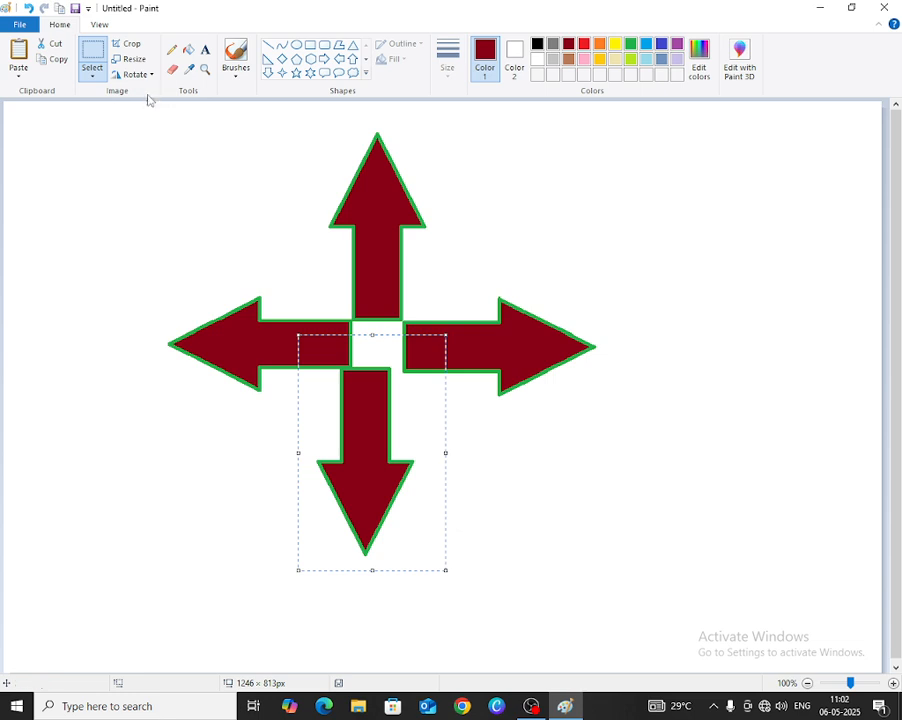
pyautogui.click(154, 80)
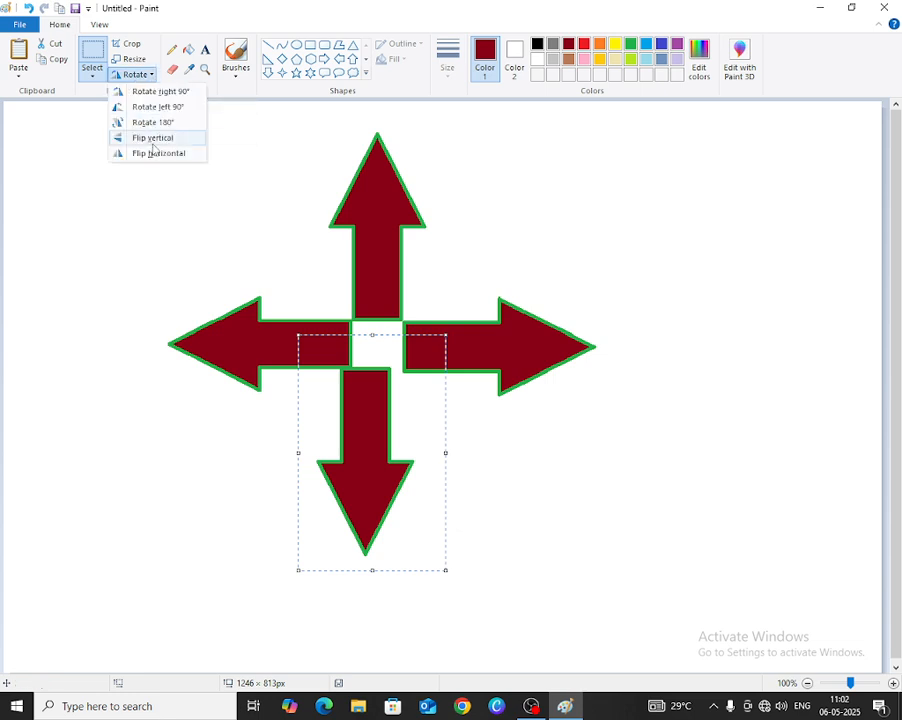
pyautogui.click(375, 425)
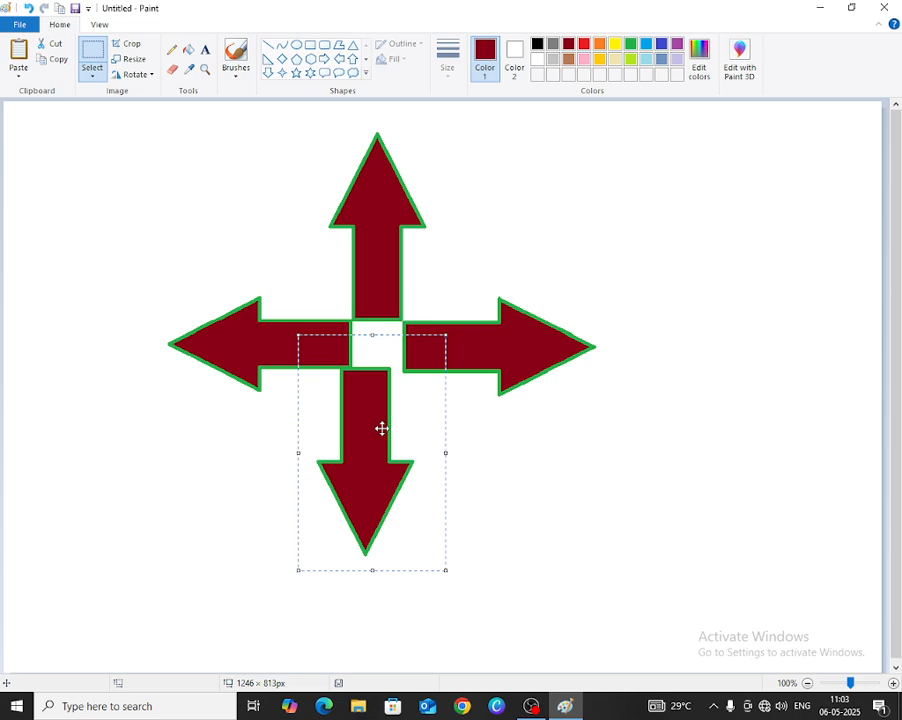
pyautogui.moveTo(374, 426)
pyautogui.mouseDown()
pyautogui.moveTo(385, 453)
pyautogui.moveTo(381, 429)
pyautogui.mouseUp()
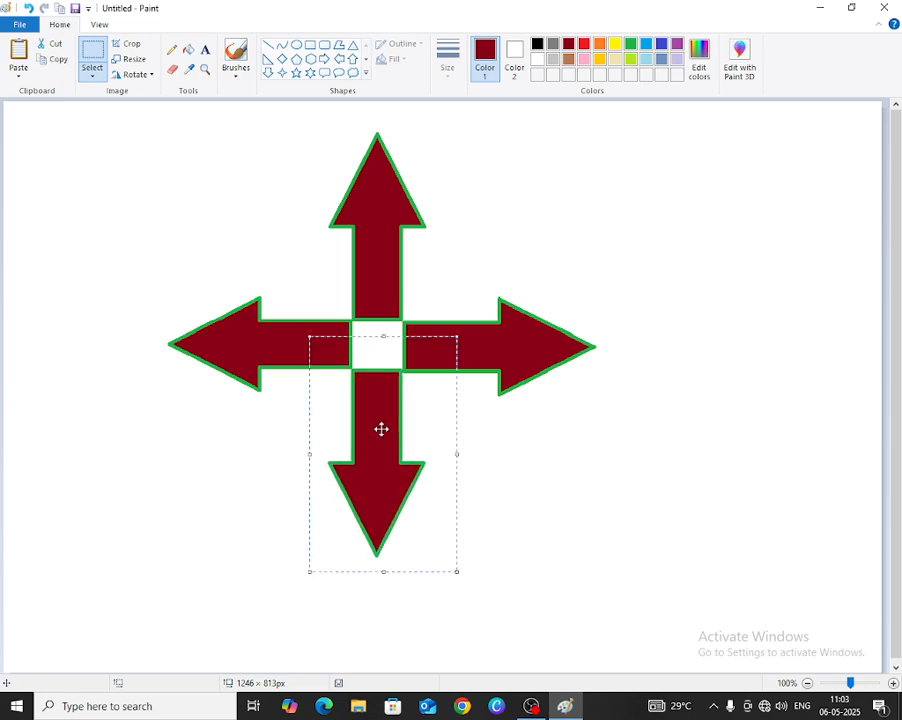
pyautogui.click(151, 77)
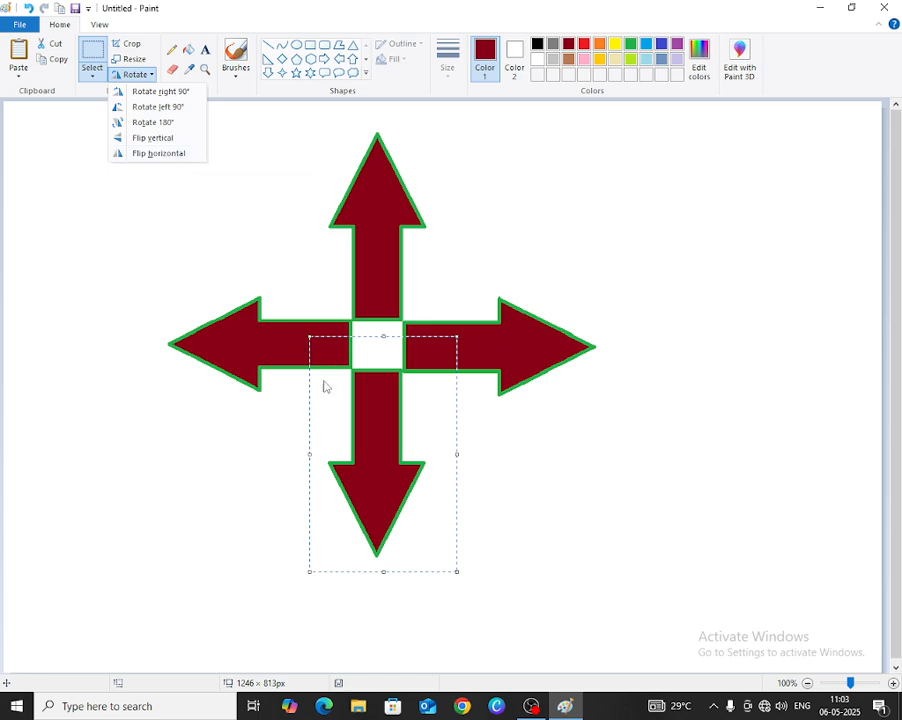
pyautogui.click(135, 451)
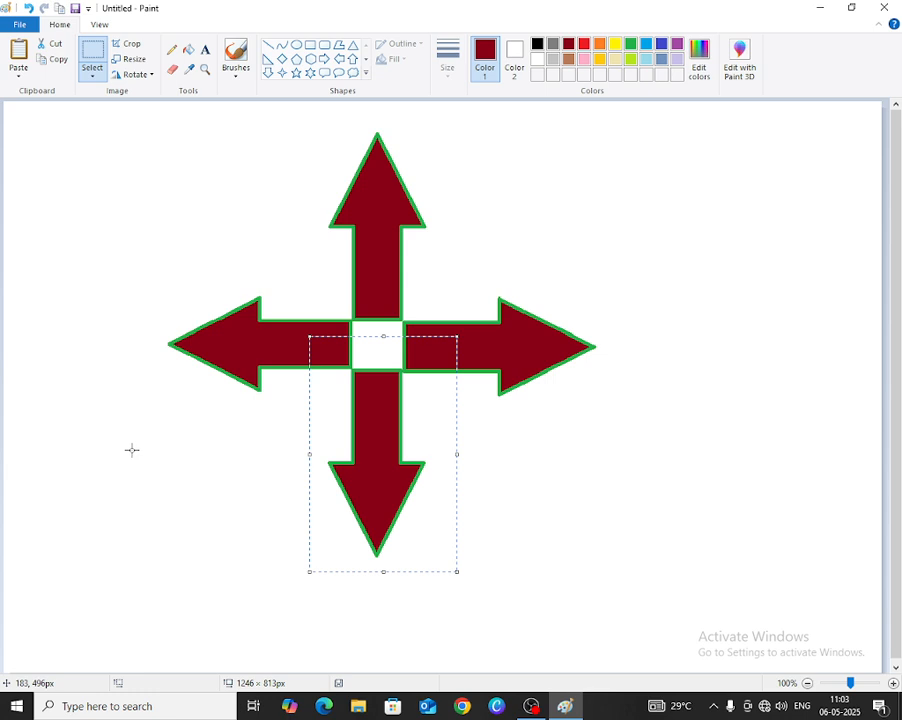
# Deselect the lower arrow and draw a dark red outlined up arrow about 86 × 159 px in the empty area right of the cross
pyautogui.click(131, 185)
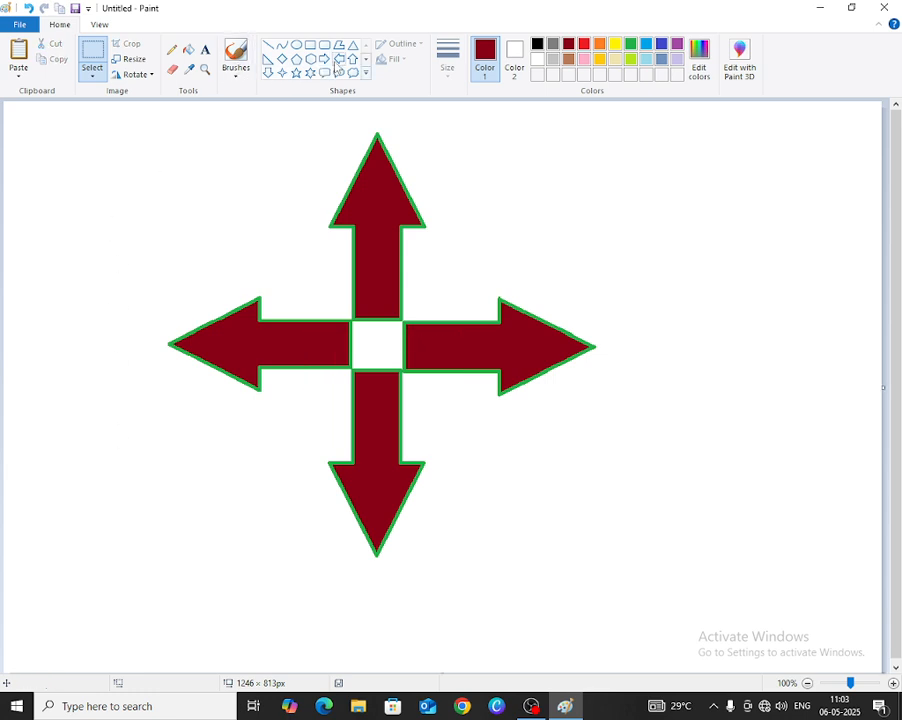
pyautogui.click(352, 59)
pyautogui.moveTo(655, 404)
pyautogui.mouseDown()
pyautogui.moveTo(680, 483)
pyautogui.moveTo(723, 505)
pyautogui.moveTo(716, 515)
pyautogui.mouseUp()
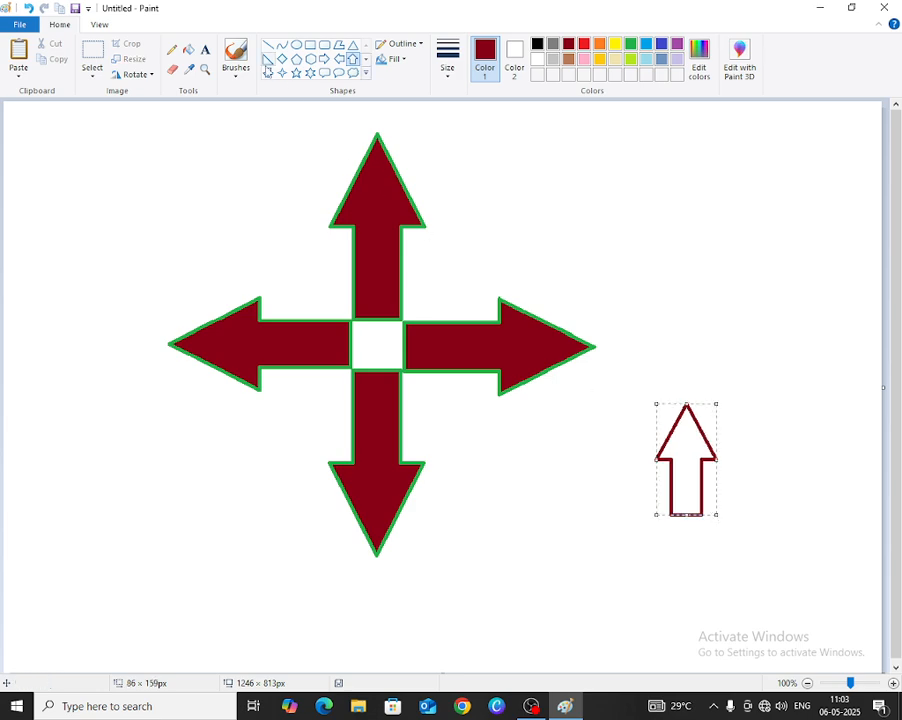
# Rotate the small outlined arrow right by 90° and flip it horizontally
pyautogui.click(152, 78)
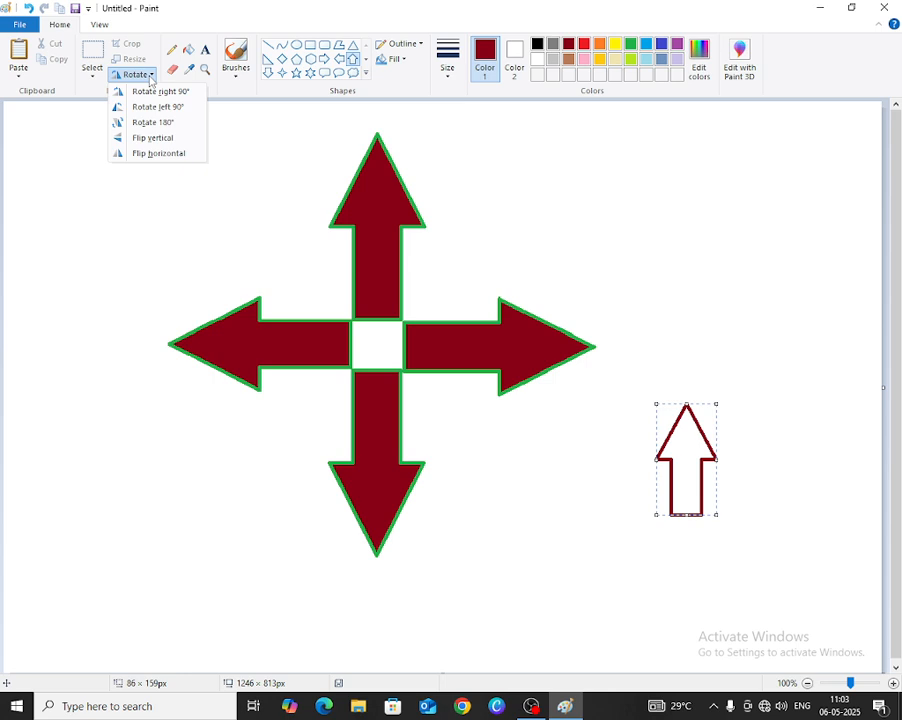
pyautogui.click(178, 91)
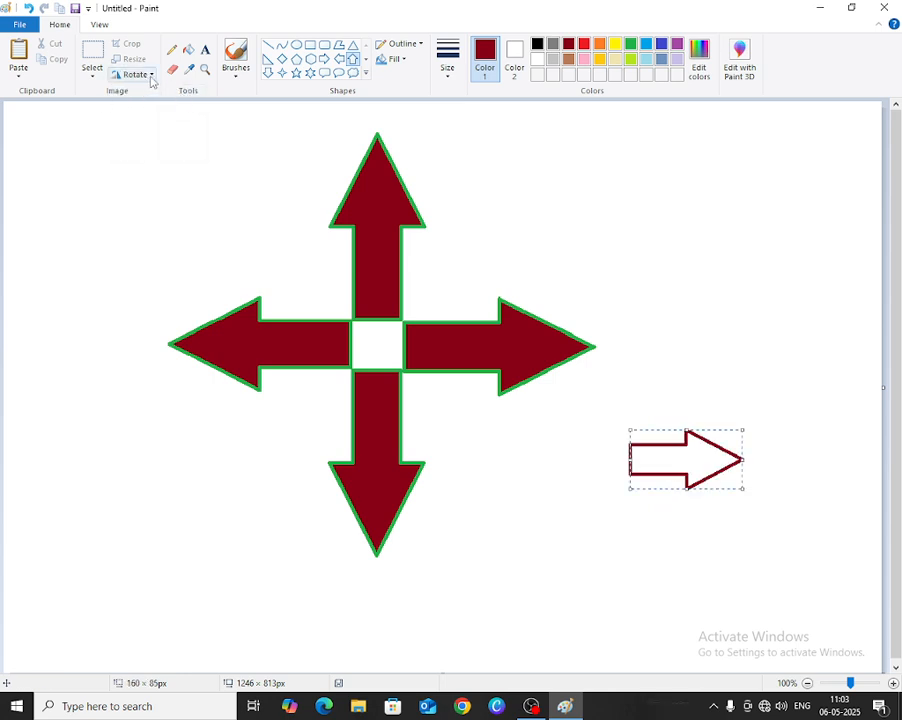
pyautogui.click(152, 78)
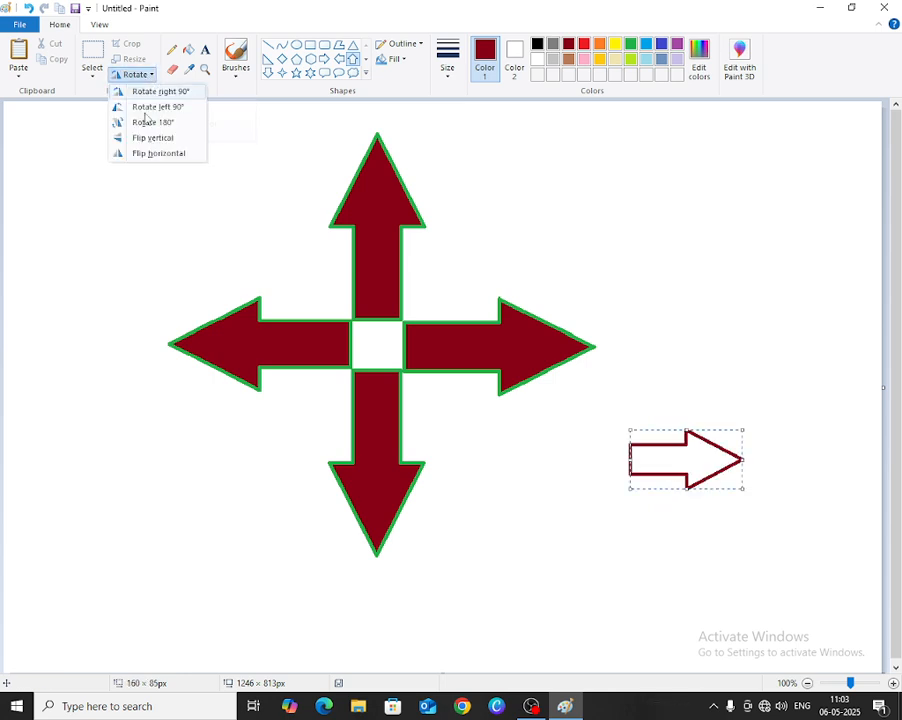
pyautogui.click(180, 156)
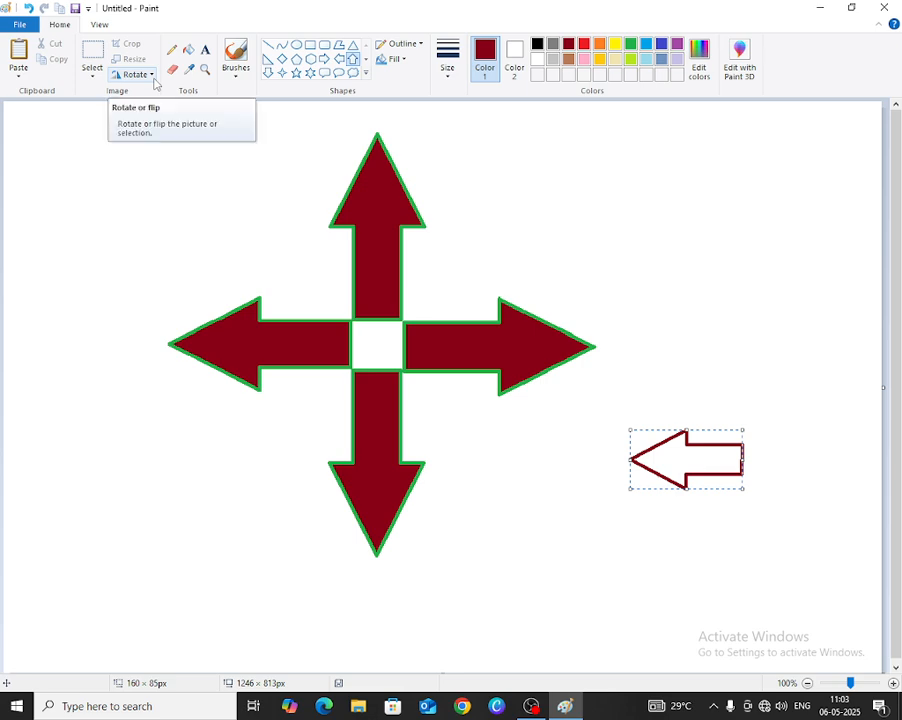
# Draw a dark red six-point star about 59 × 57 px in the central gap between the arrows and fill it with green
pyautogui.click(311, 72)
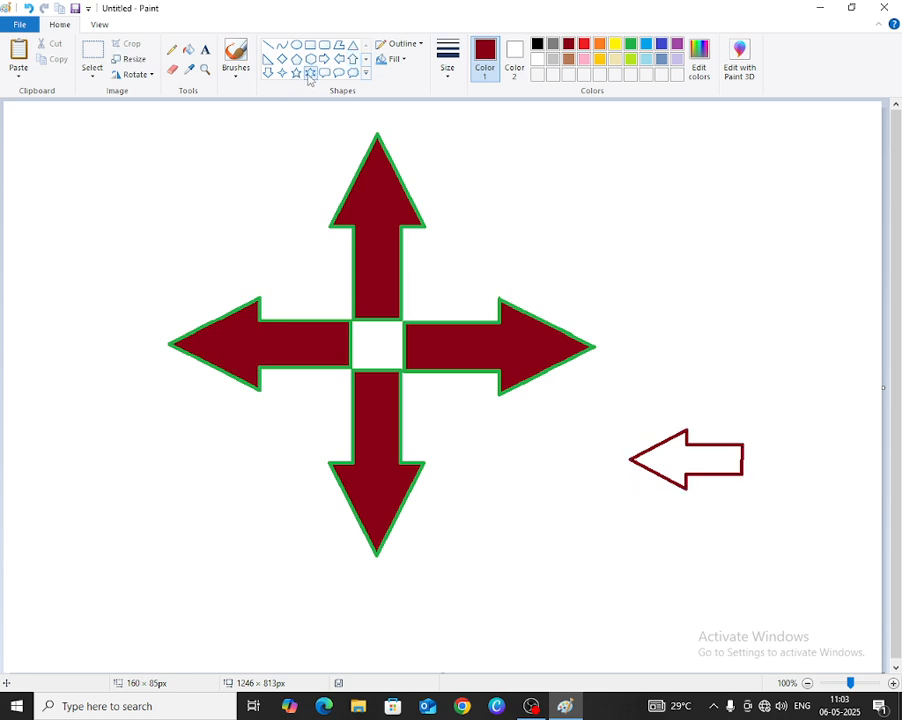
pyautogui.moveTo(351, 323); pyautogui.dragTo(376, 347)
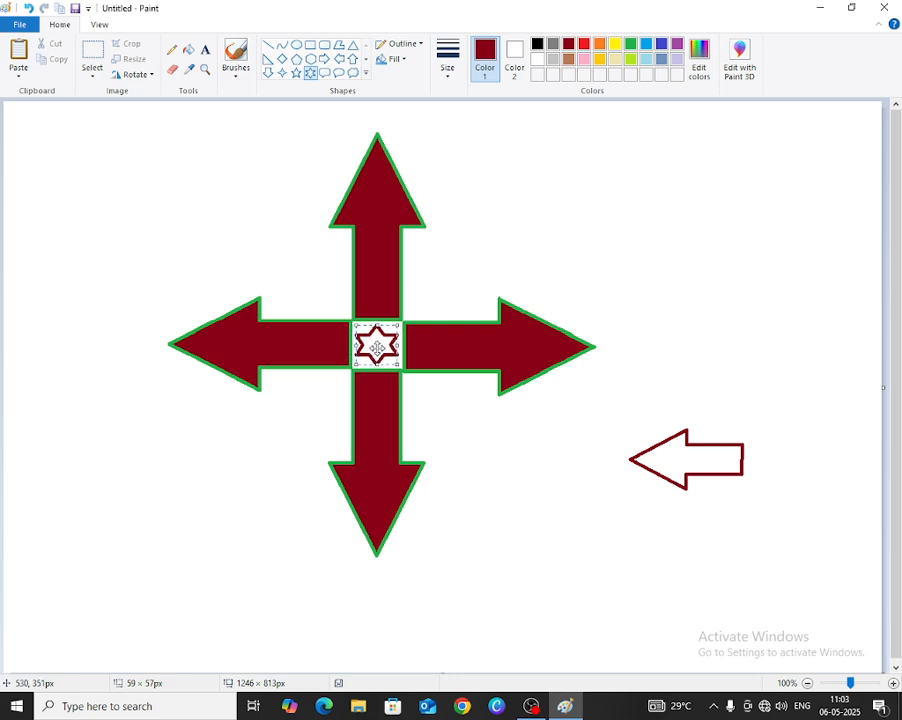
pyautogui.click(189, 48)
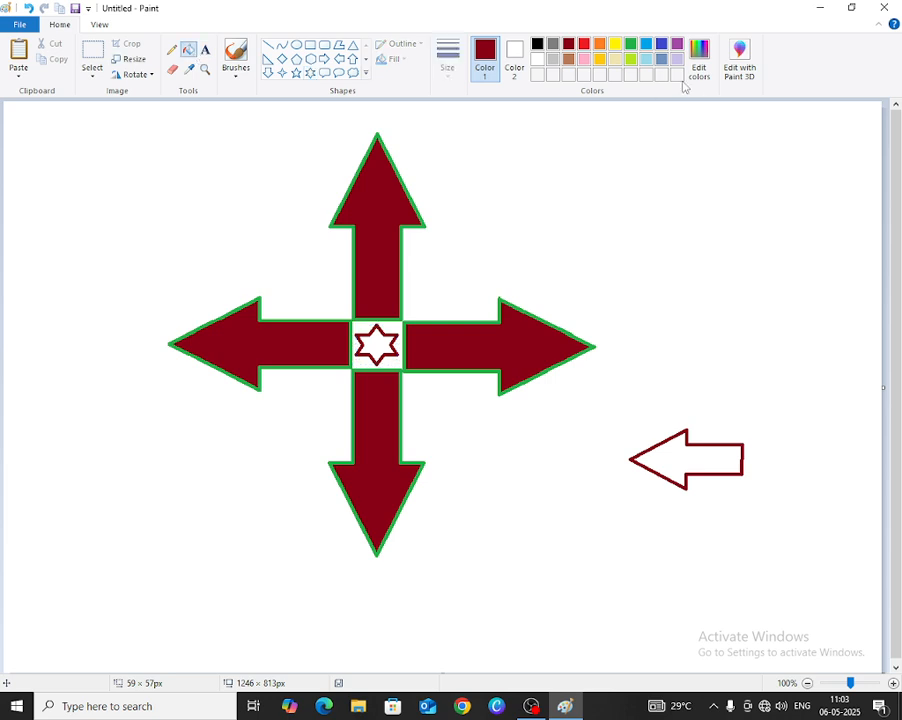
pyautogui.click(631, 43)
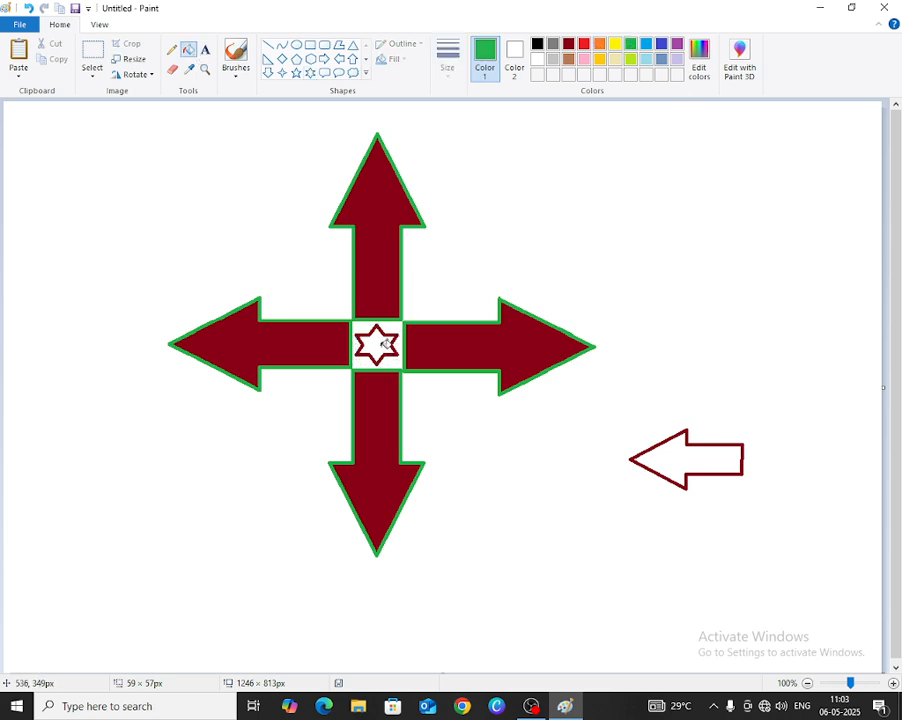
pyautogui.click(386, 343)
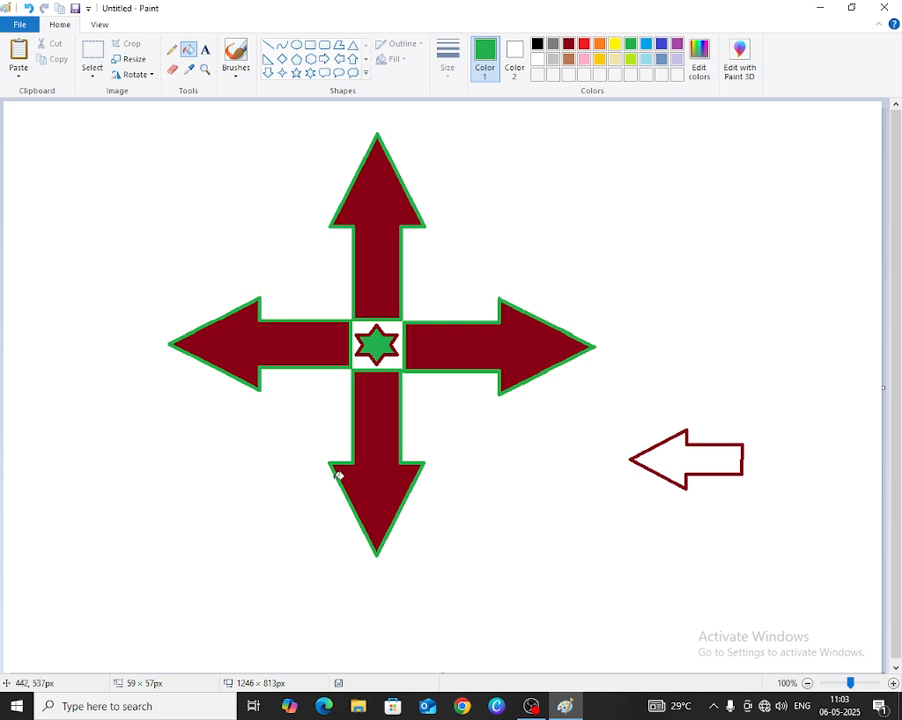
pyautogui.click(152, 76)
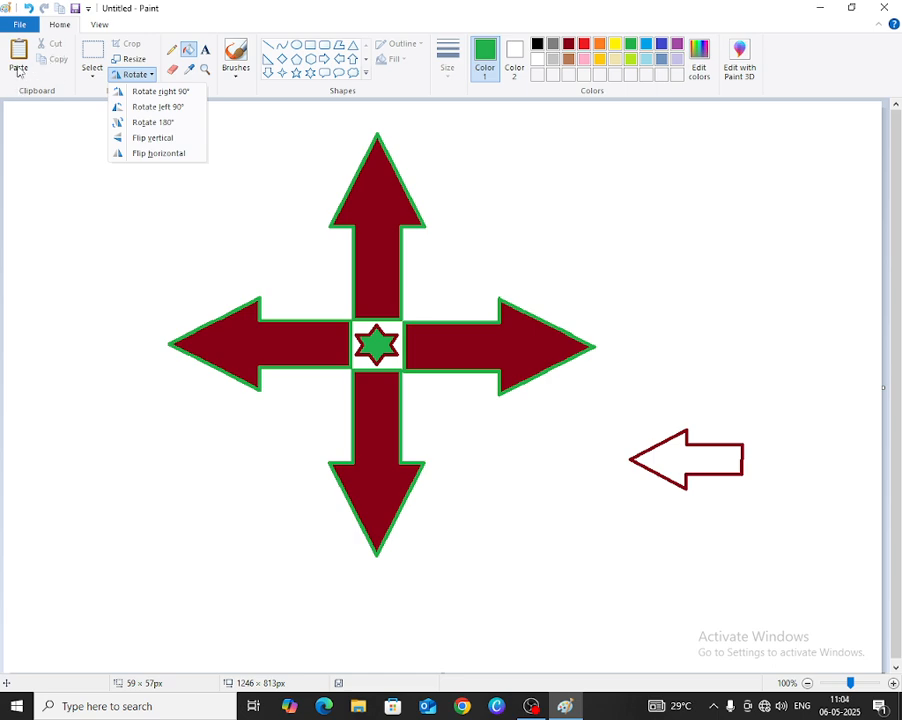
pyautogui.click(68, 390)
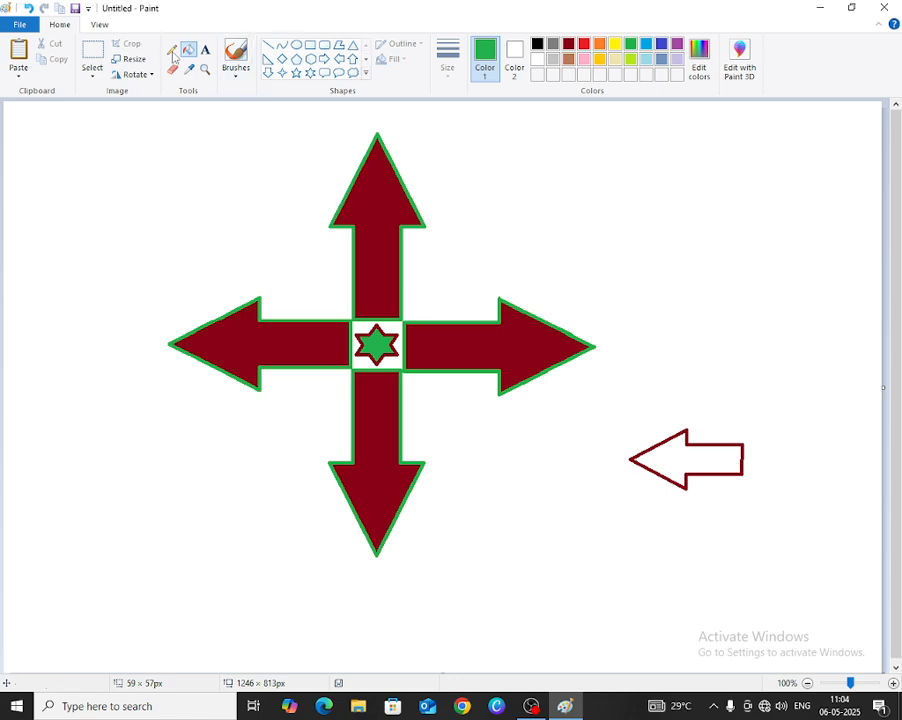
# Add the green text ".PNG" in Cooper Black size 26 in the empty area to the upper right of the arrows
pyautogui.click(205, 49)
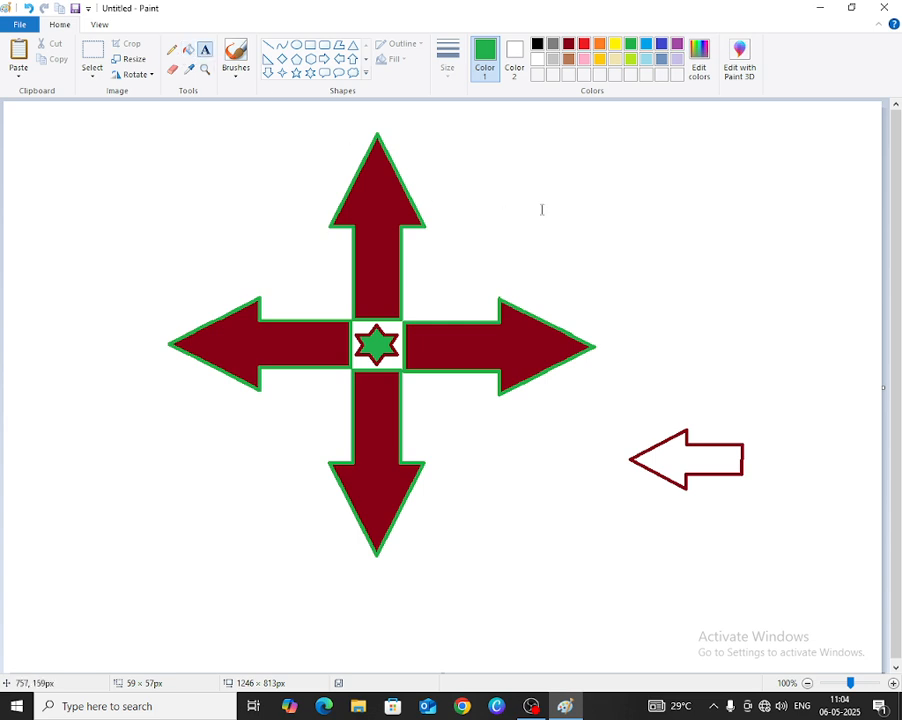
pyautogui.moveTo(582, 147); pyautogui.dragTo(792, 222)
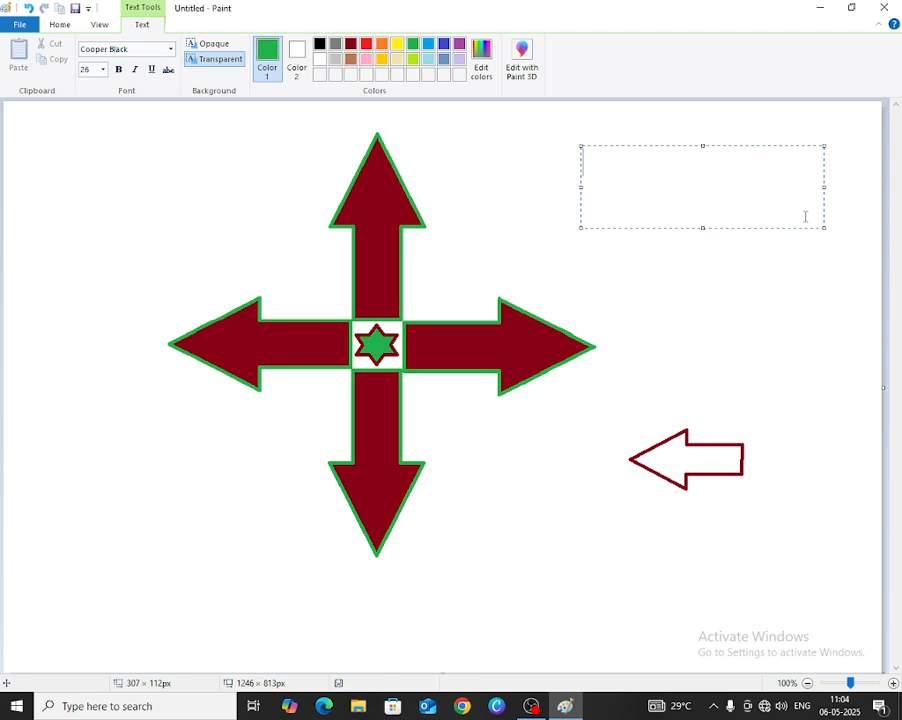
pyautogui.write('.PNG')
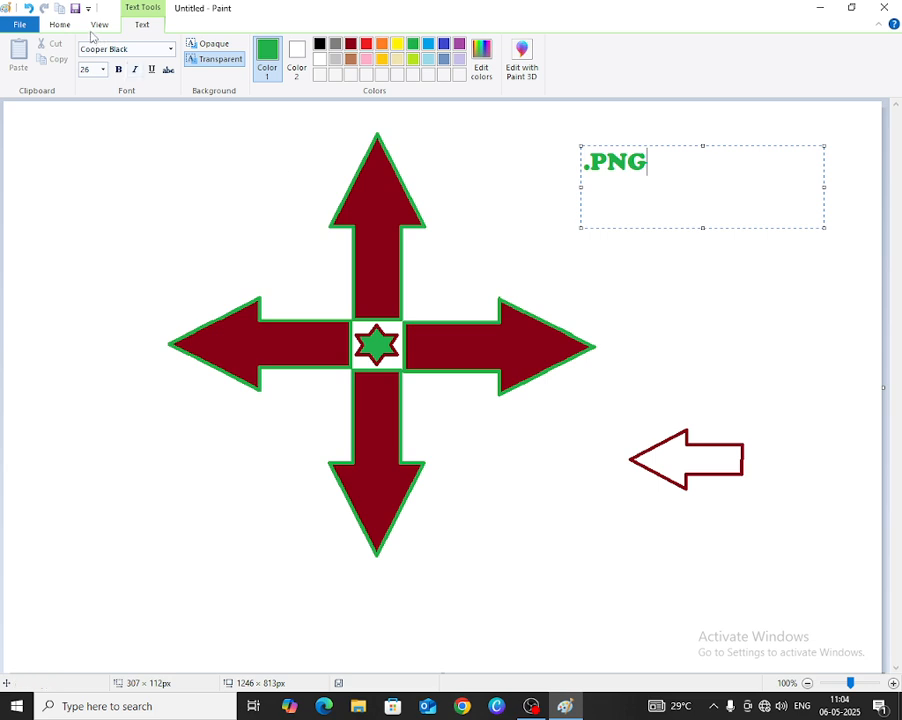
pyautogui.click(123, 140)
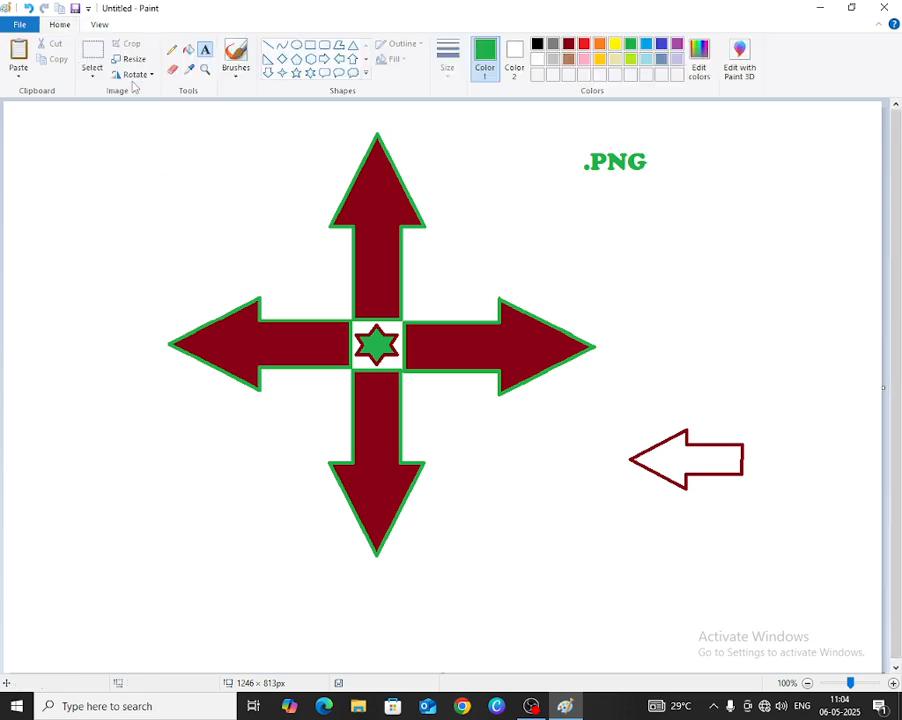
# Fill the central square around the green star with yellow
pyautogui.click(190, 51)
pyautogui.click(615, 43)
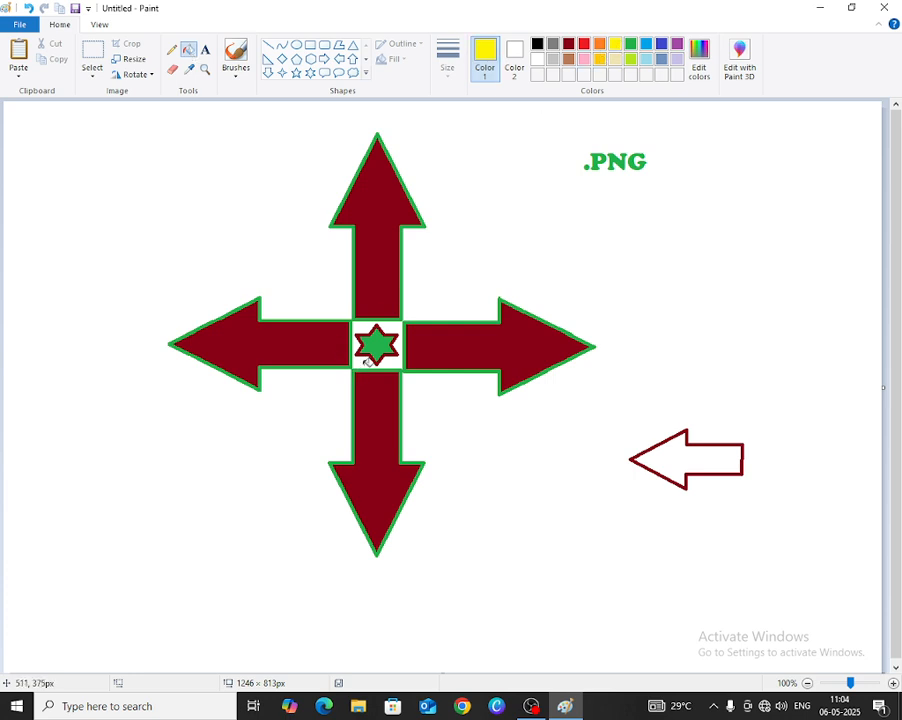
pyautogui.click(366, 360)
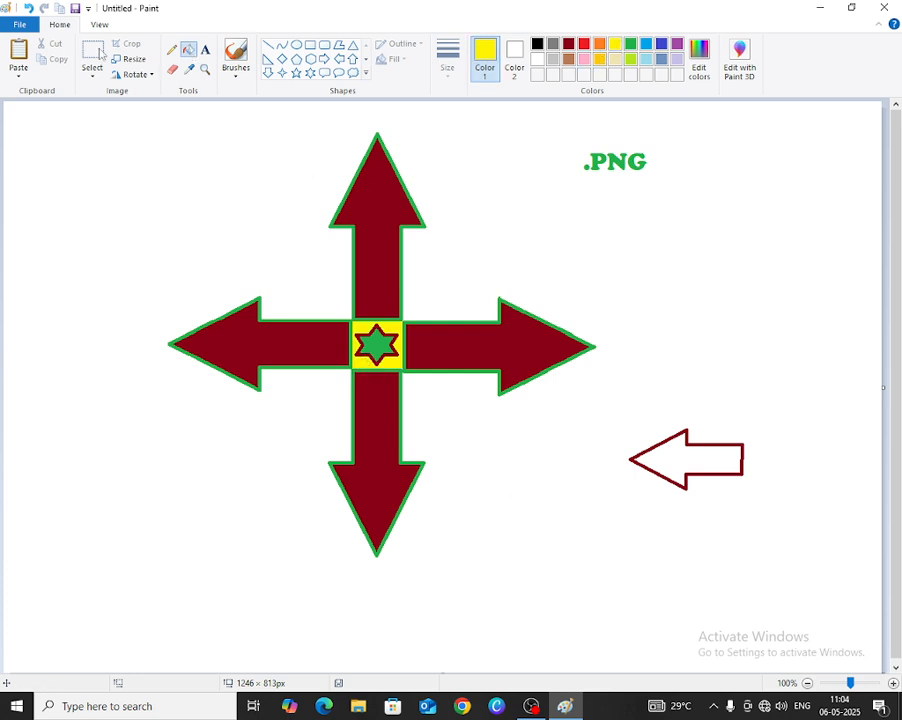